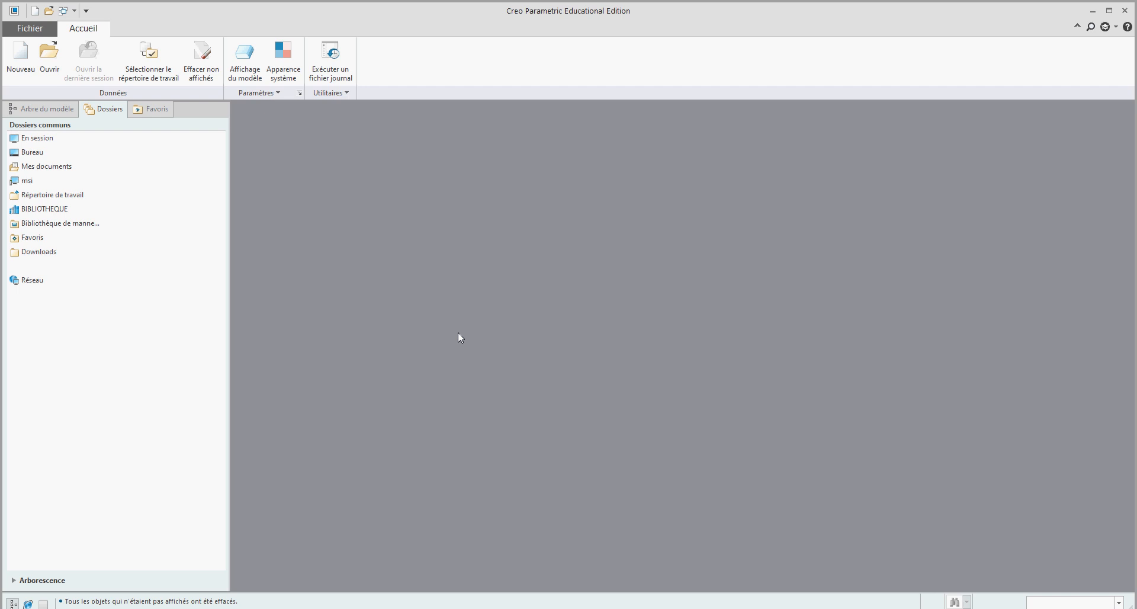
Step: Create a new design assembly named vantail from the assemblage_3plans template
{"action": "left_click", "coordinate": [20, 56]}
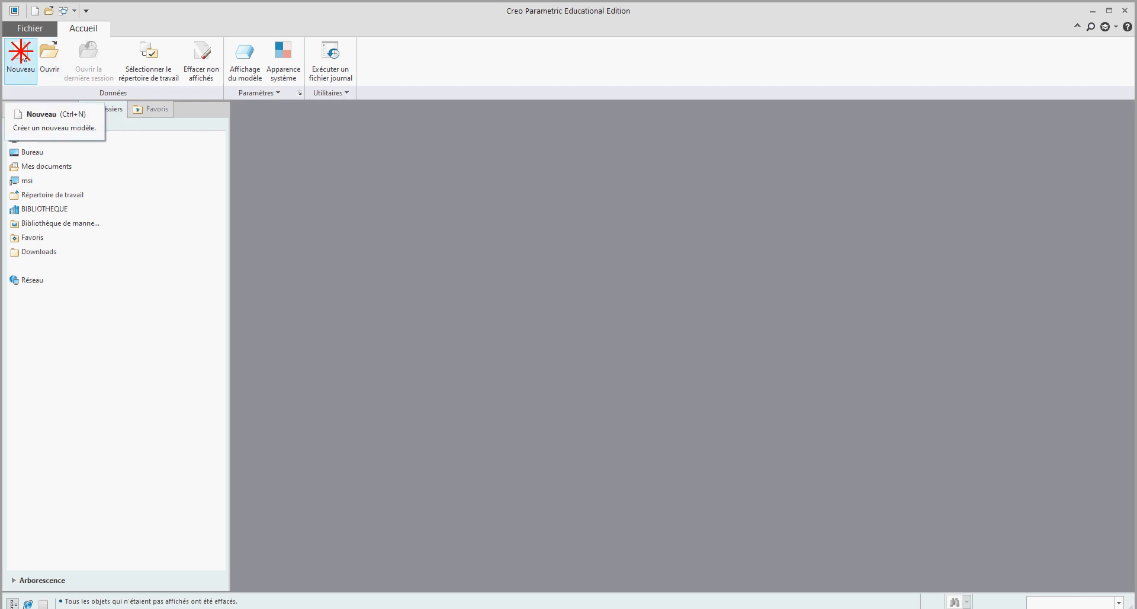
{"action": "left_click", "coordinate": [497, 288]}
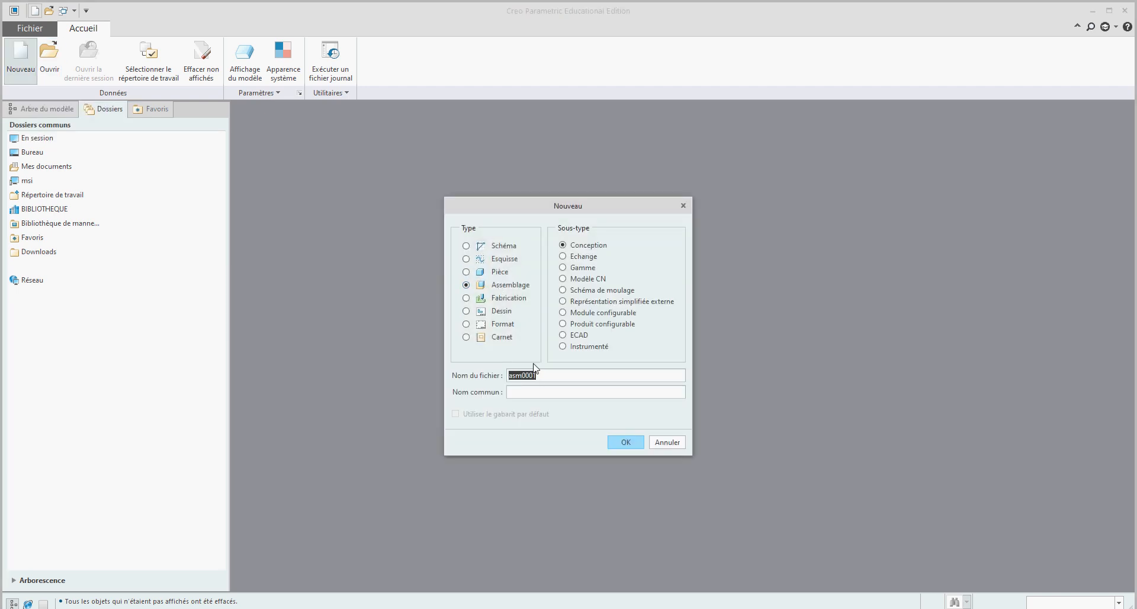
{"action": "type", "text": "vantail"}
{"action": "left_click", "coordinate": [625, 441]}
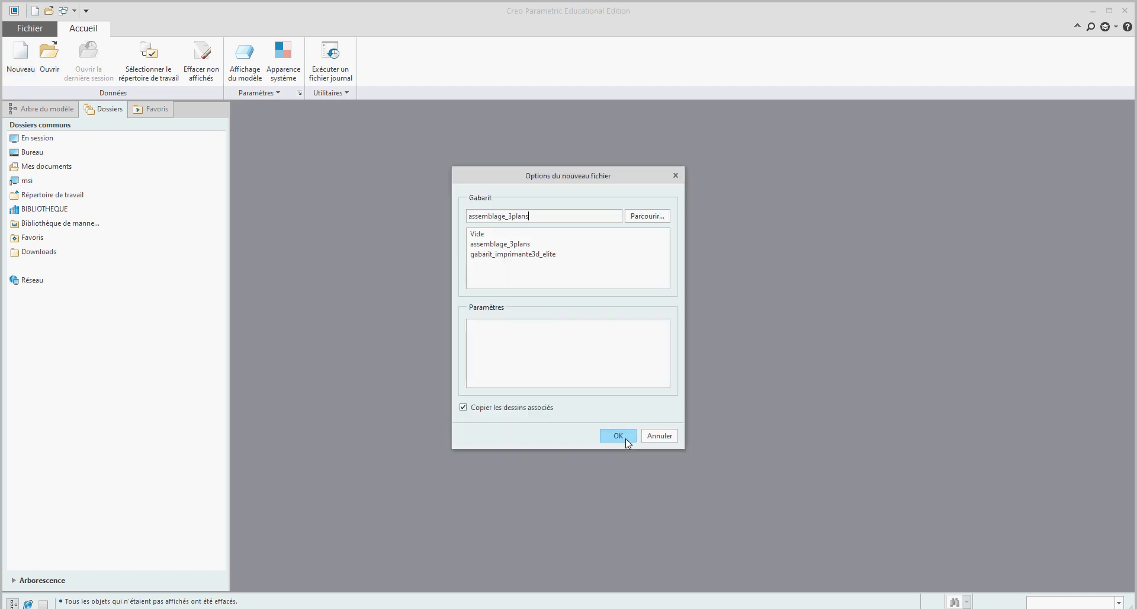
{"action": "left_click", "coordinate": [616, 436]}
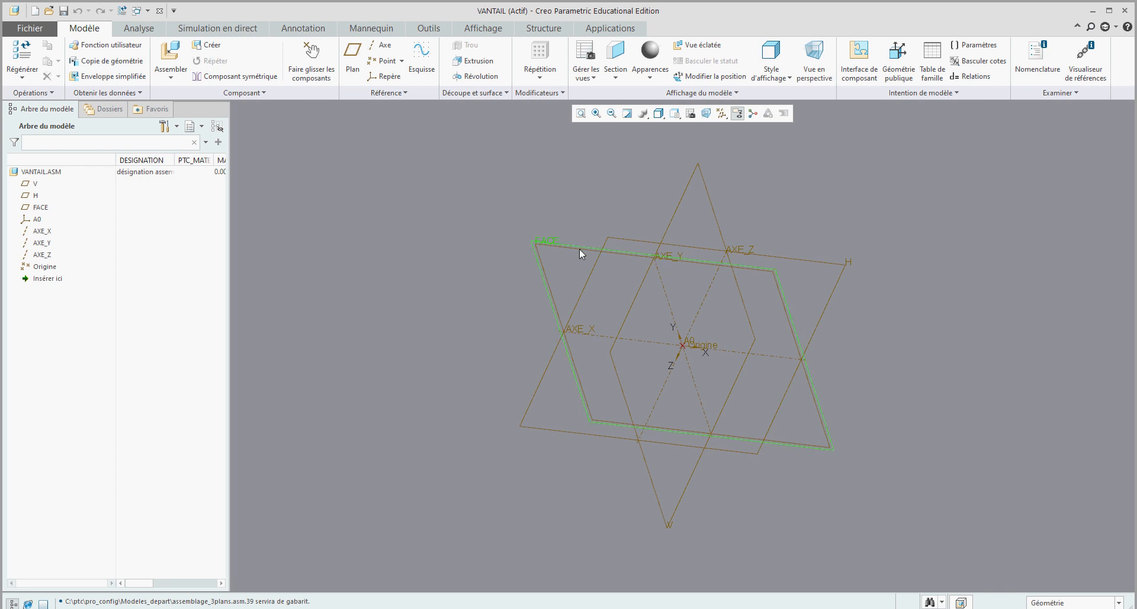
Step: Start a sketch on the FACE plane, viewed in 2D, and draw a rectangle about 469 wide with its lower corner at the origin
{"action": "left_click", "coordinate": [579, 249]}
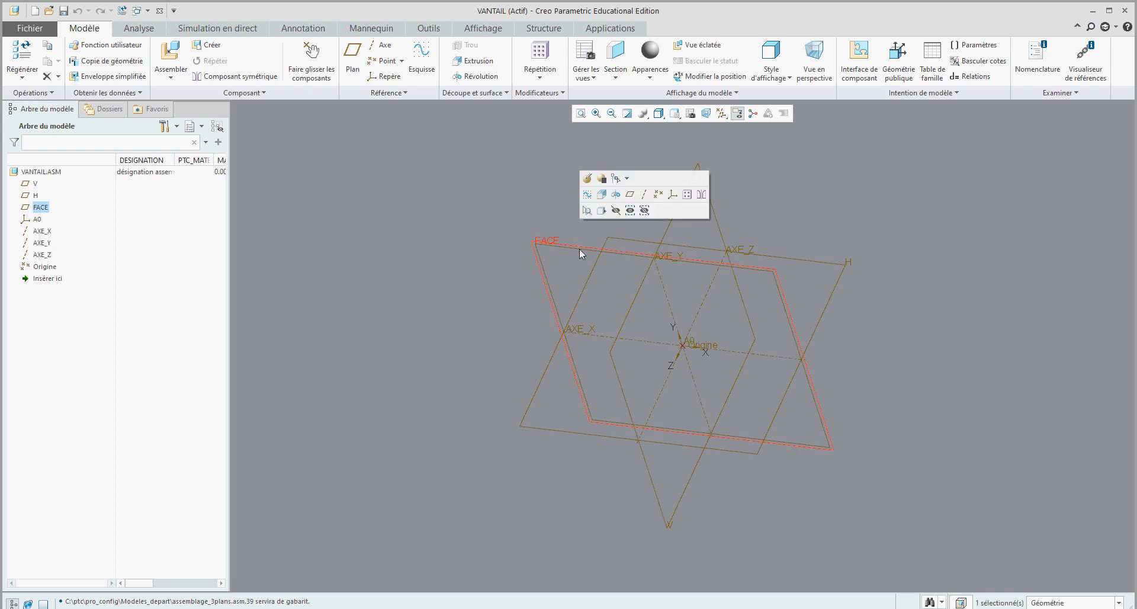
{"action": "left_click", "coordinate": [430, 76]}
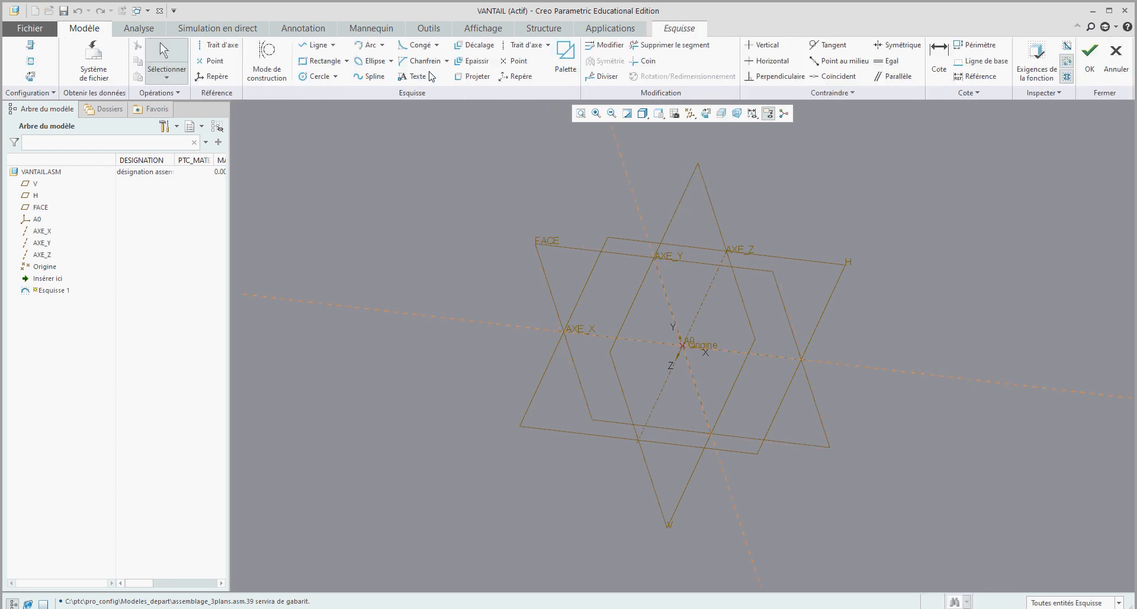
{"action": "left_click", "coordinate": [30, 77]}
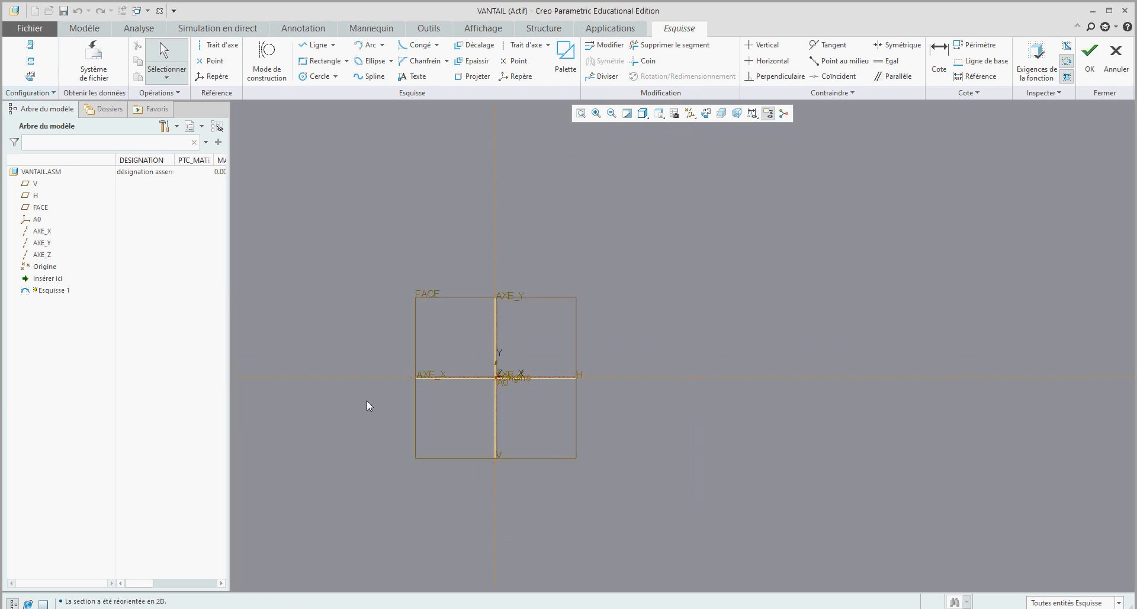
{"action": "left_click", "coordinate": [311, 66]}
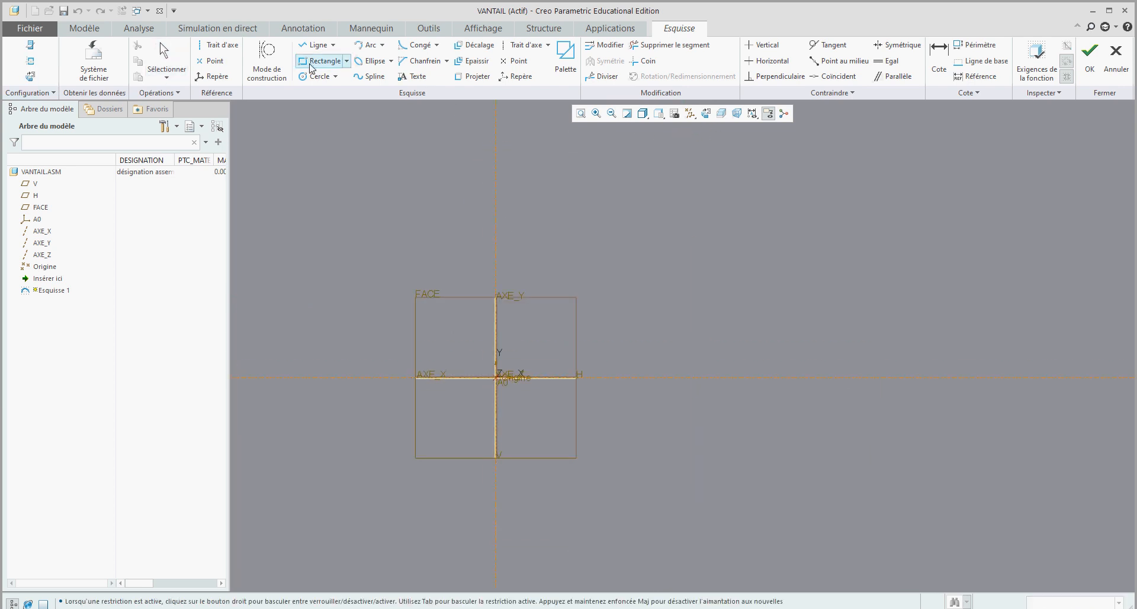
{"action": "left_click", "coordinate": [495, 377]}
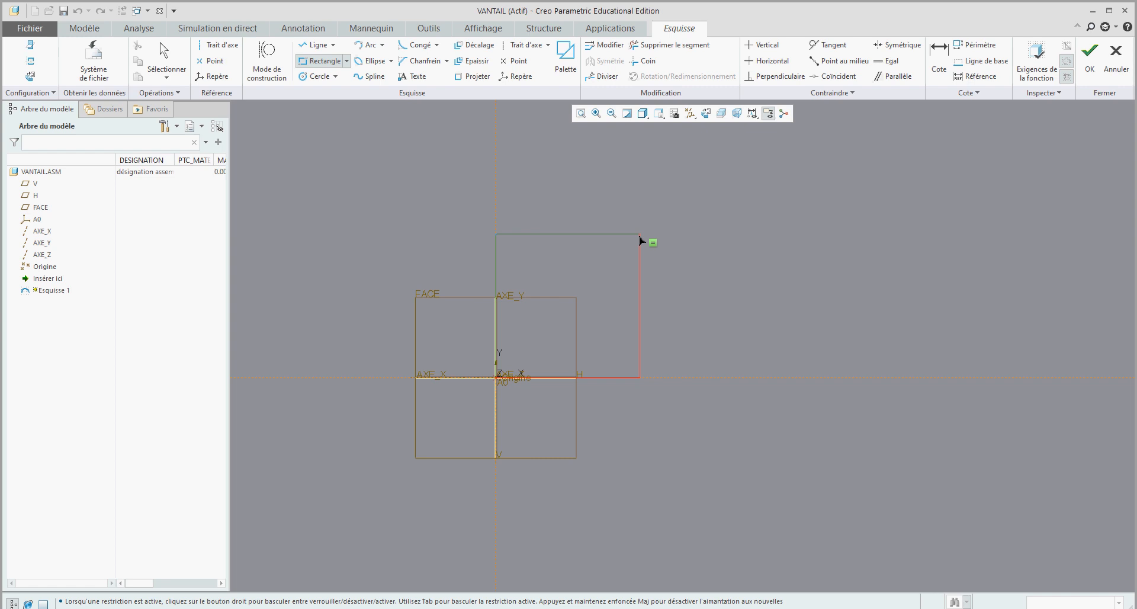
{"action": "left_click", "coordinate": [644, 202]}
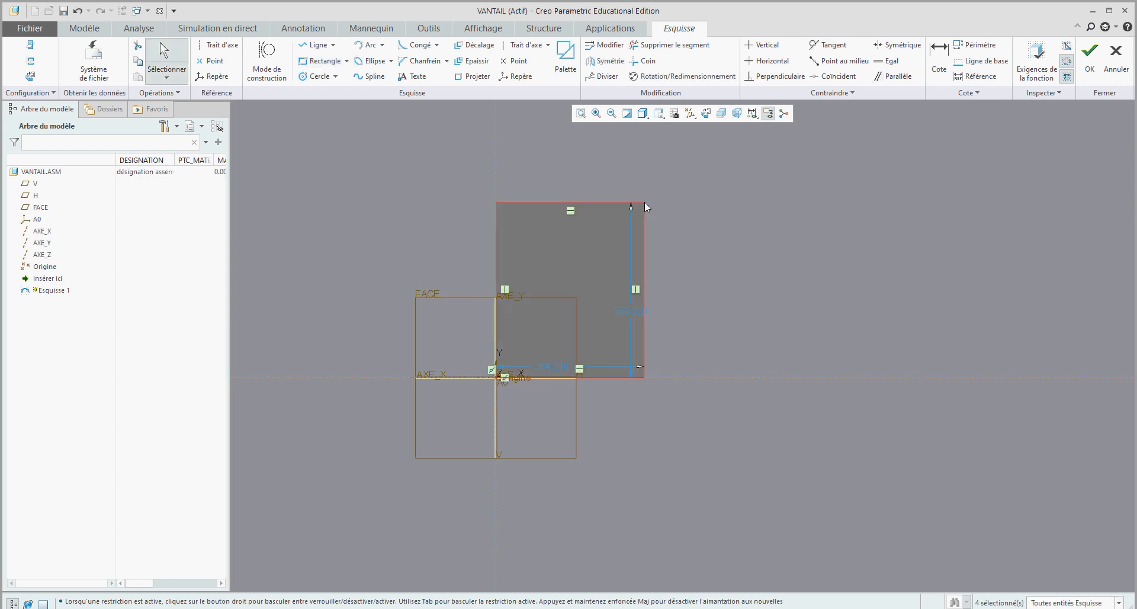
Step: Set the rectangle's width to 818 and its height to 1200, and finish the sketch
{"action": "double_click", "coordinate": [545, 367]}
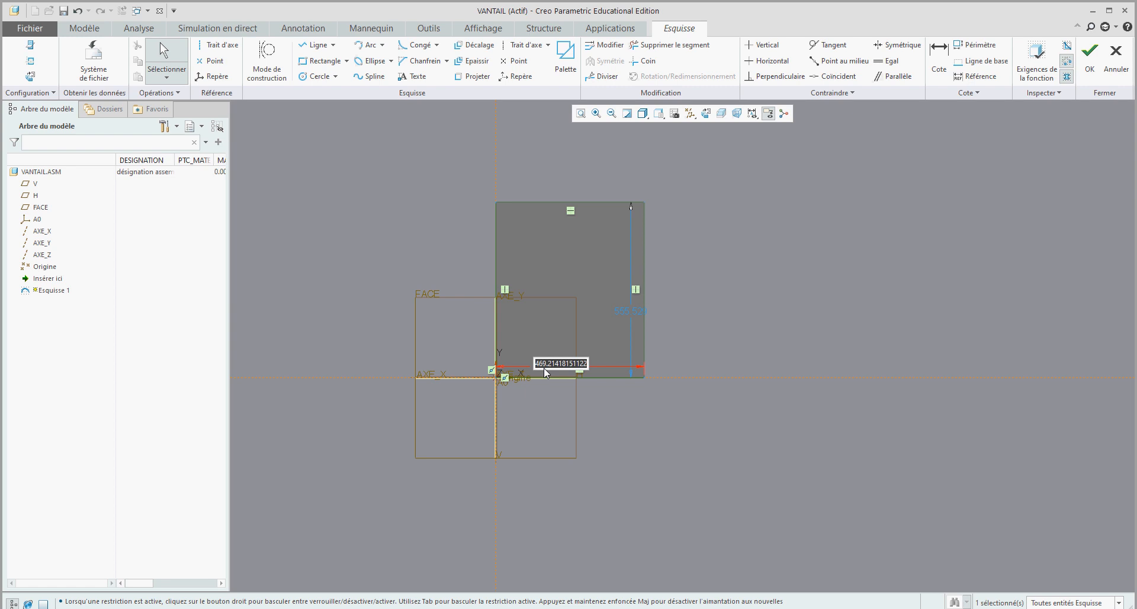
{"action": "type", "text": "818"}
{"action": "key", "text": "Return"}
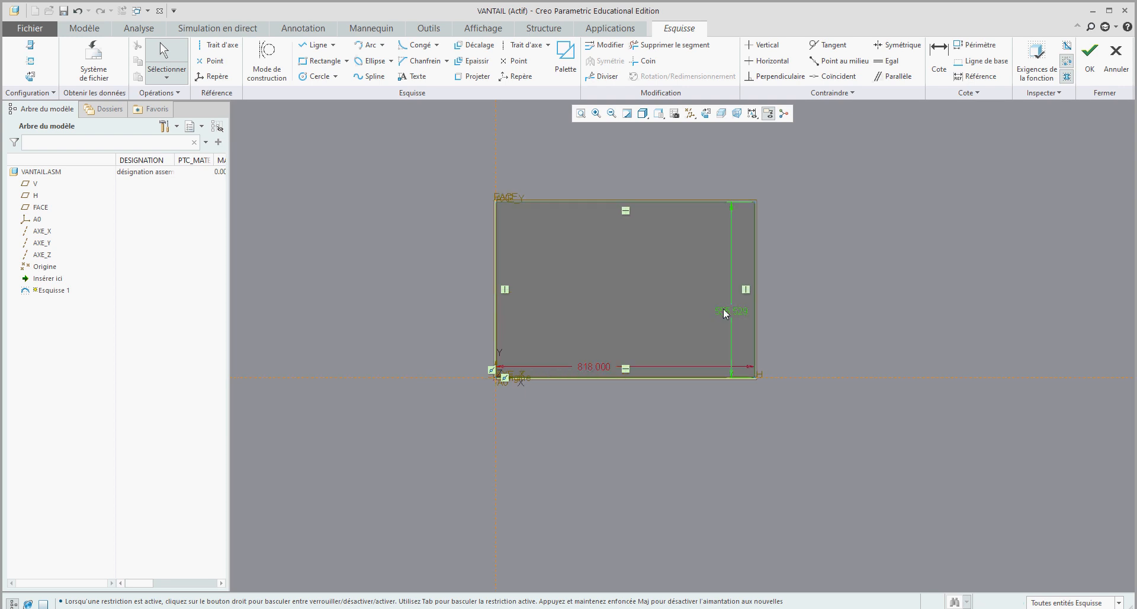
{"action": "double_click", "coordinate": [726, 313]}
{"action": "type", "text": "1200"}
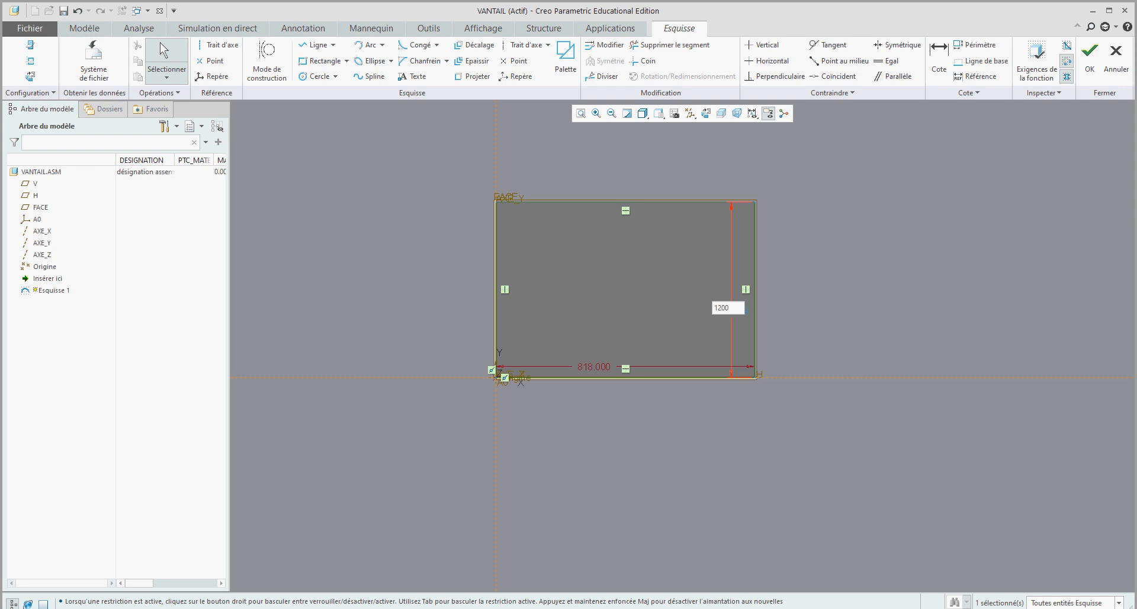
{"action": "key", "text": "Return"}
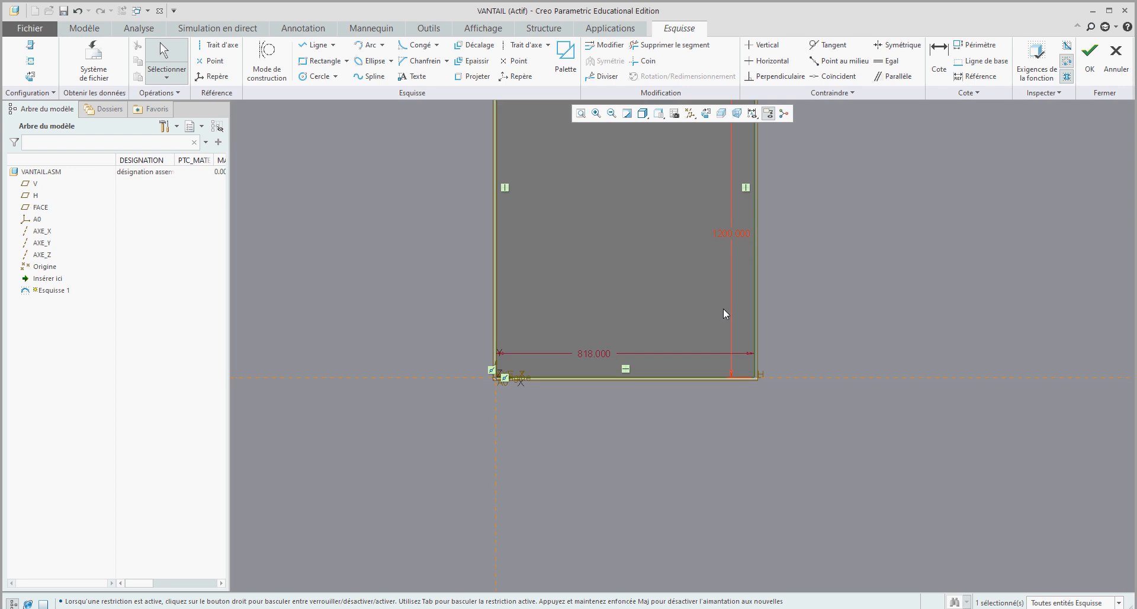
{"action": "left_click", "coordinate": [1089, 60]}
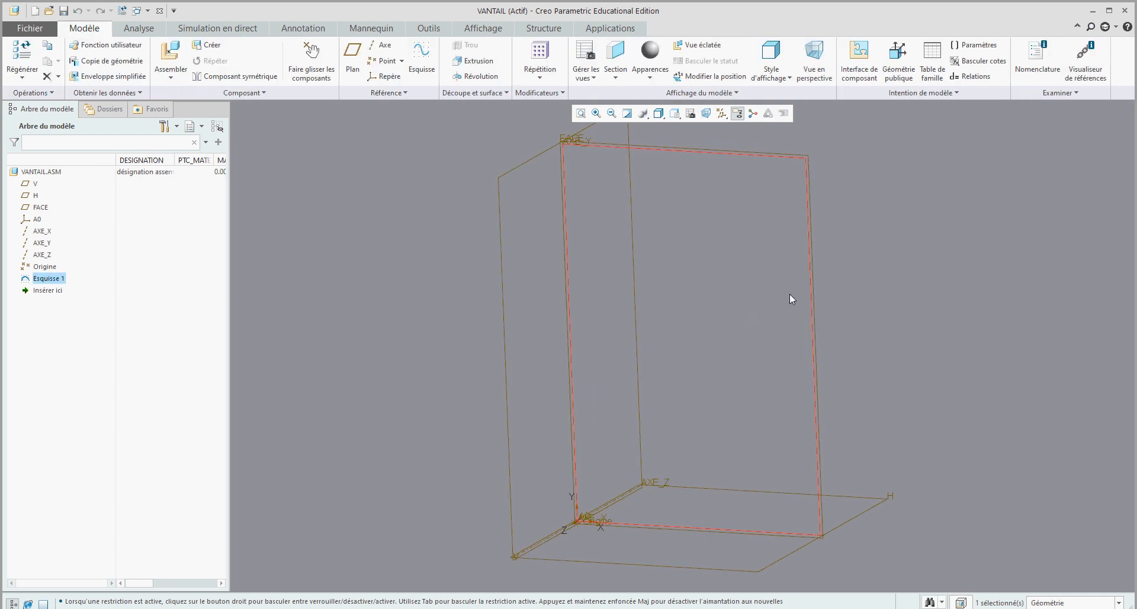
{"action": "left_click", "coordinate": [913, 291]}
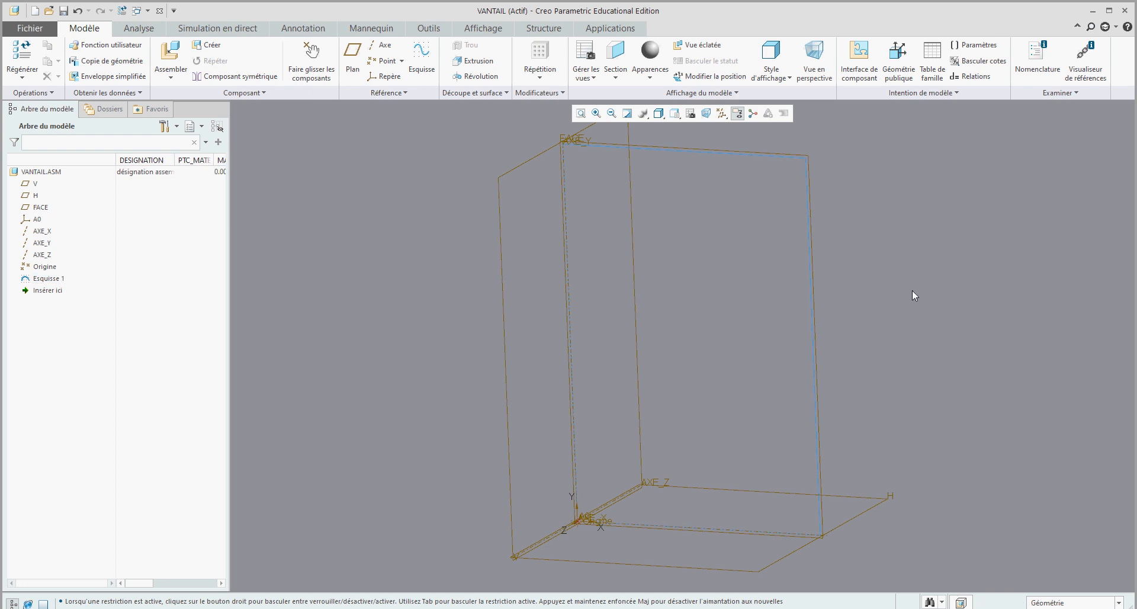
{"action": "key", "text": "ctrl+d"}
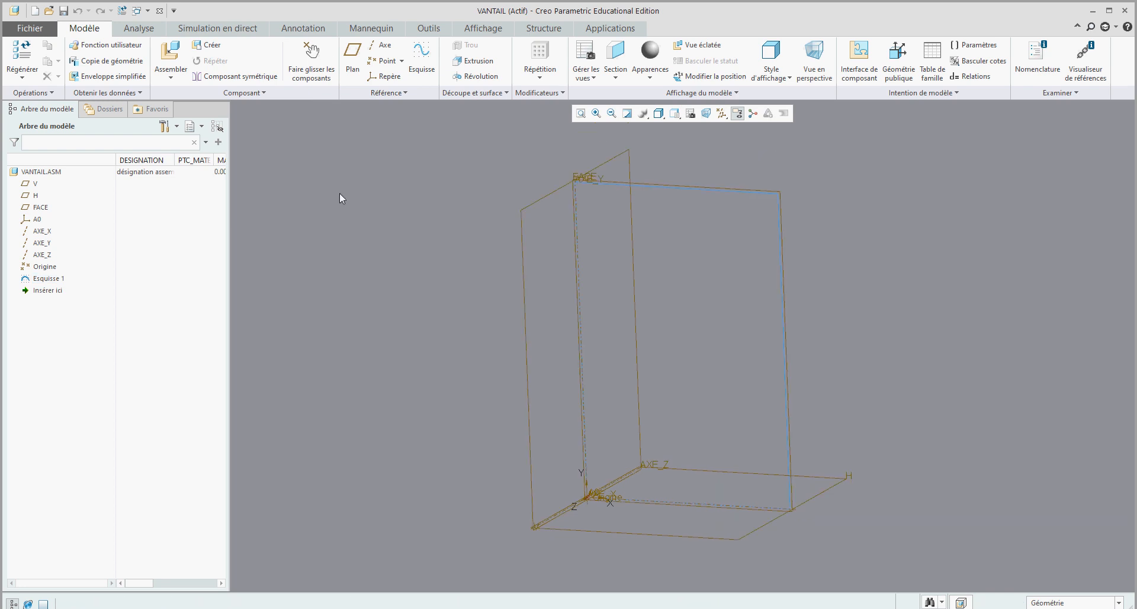
Step: Create a new structure project with the name prefix vantail
{"action": "left_click", "coordinate": [541, 29]}
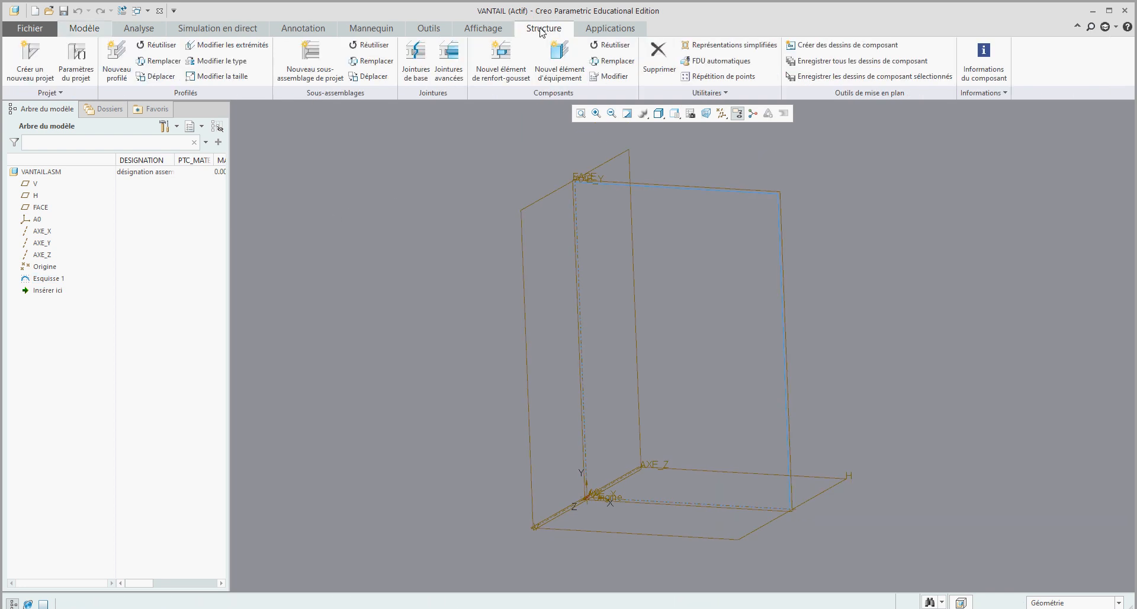
{"action": "left_click", "coordinate": [32, 59]}
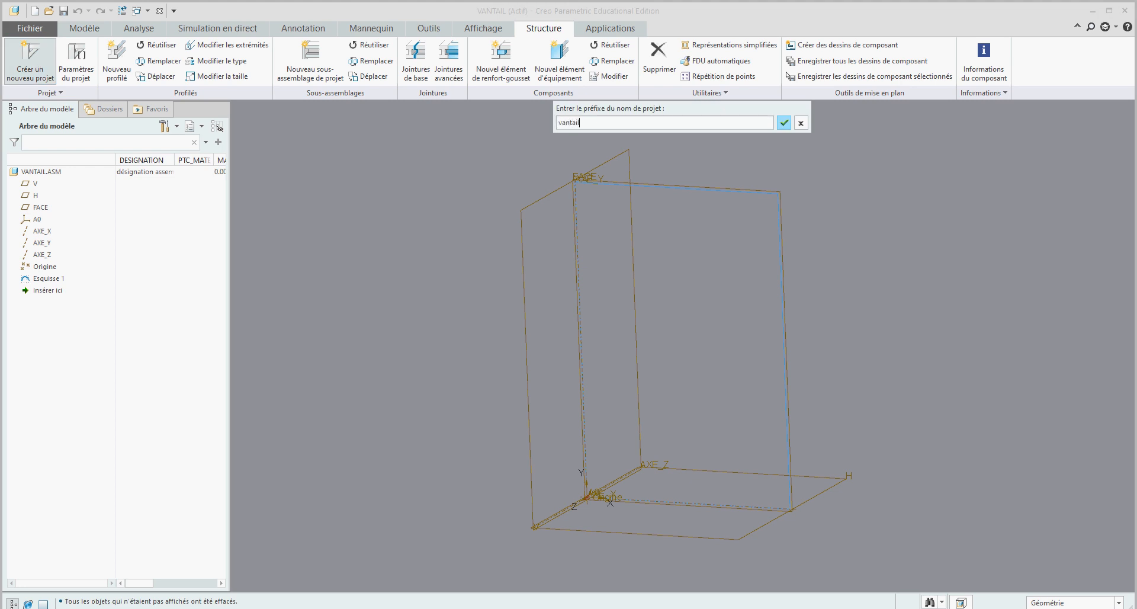
{"action": "left_click", "coordinate": [783, 123]}
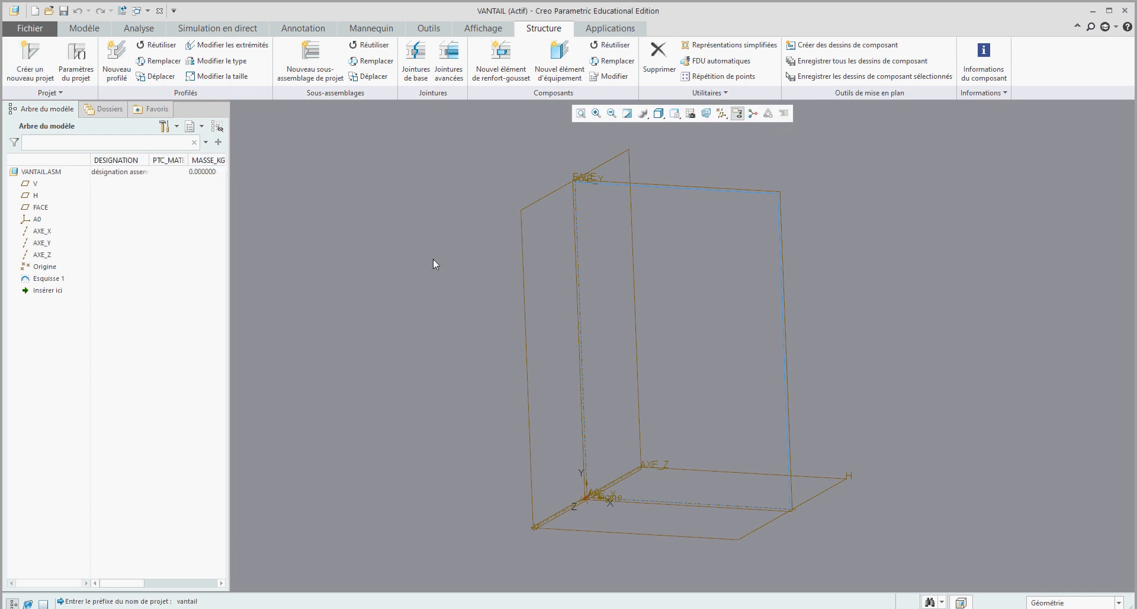
Step: Define a new square tube (Tube carré) profile from the Profilé acier mm library, standard DIN 2395, size 40x40x2.00
{"action": "left_click", "coordinate": [118, 66]}
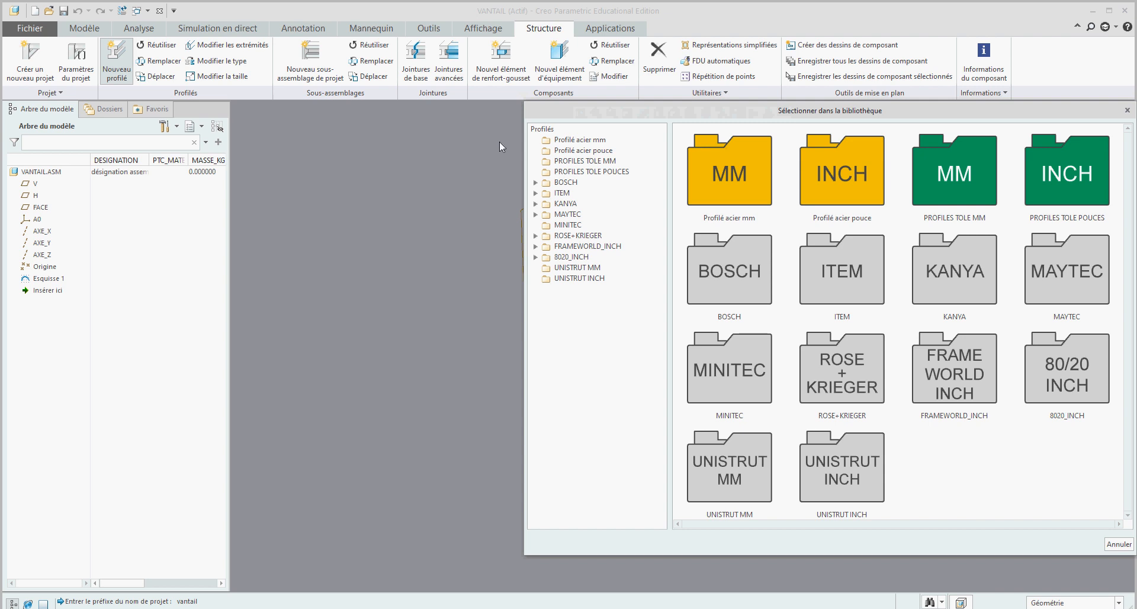
{"action": "left_click", "coordinate": [563, 142]}
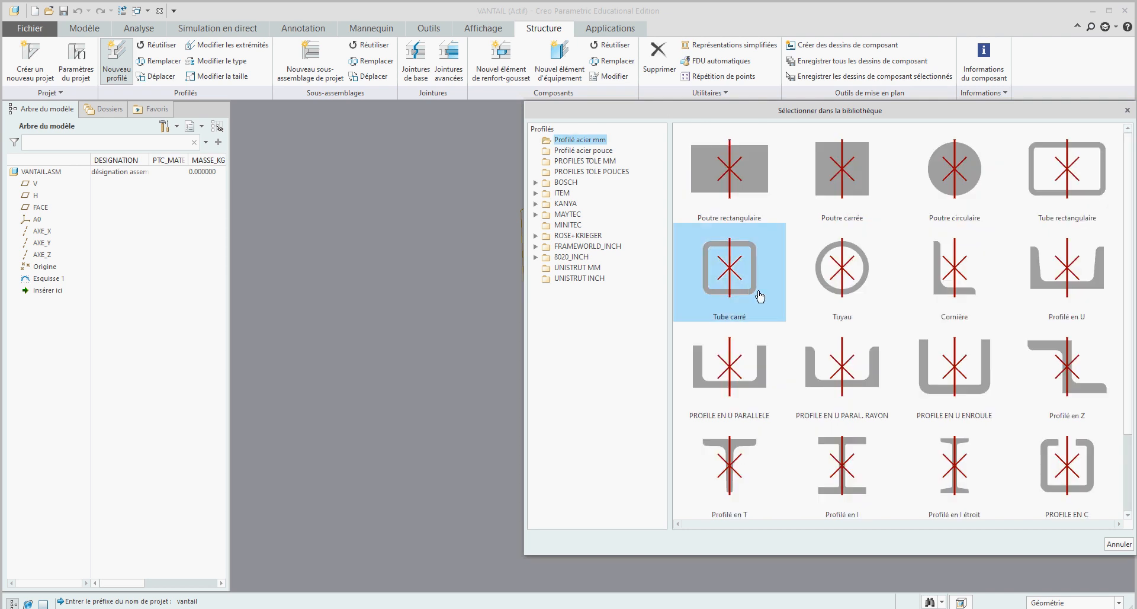
{"action": "left_click", "coordinate": [750, 289]}
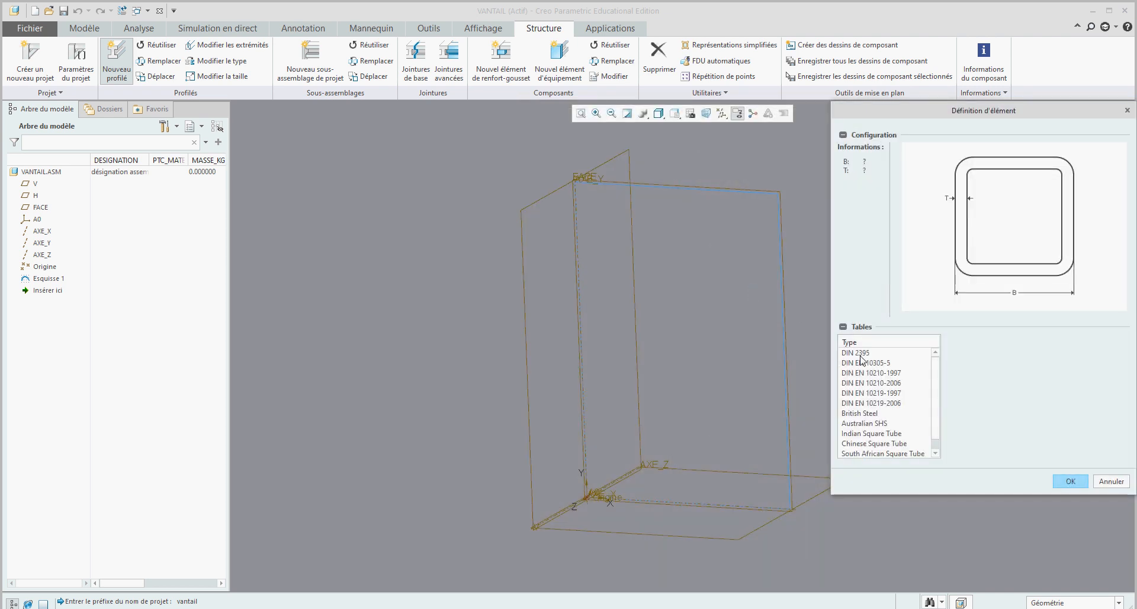
{"action": "left_click", "coordinate": [861, 354]}
{"action": "left_click_drag", "start_coordinate": [1043, 360], "coordinate": [1042, 404]}
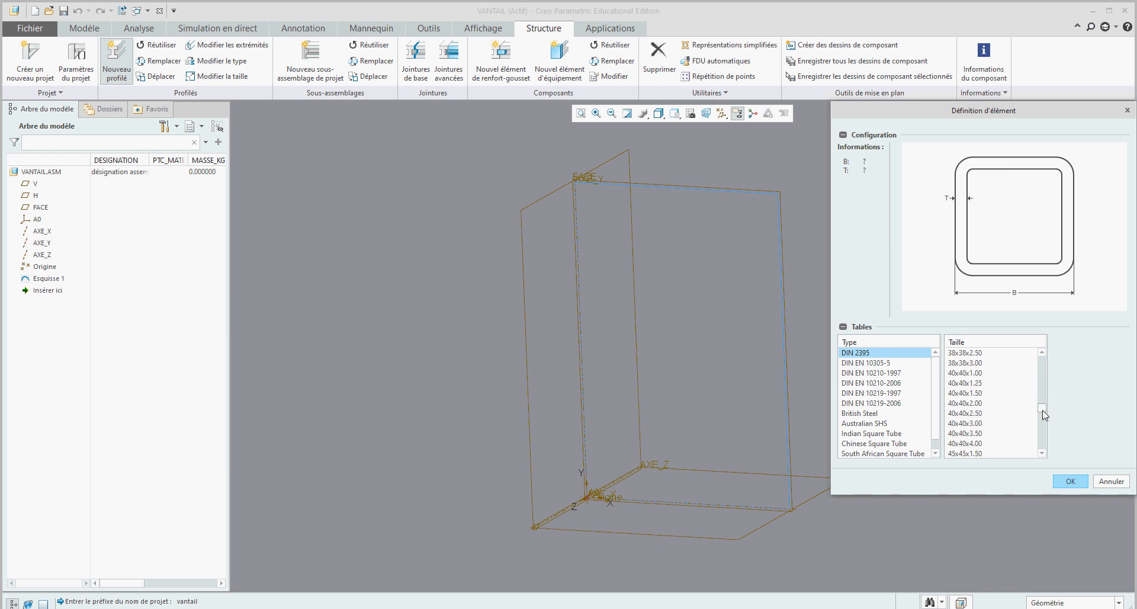
{"action": "left_click", "coordinate": [957, 421]}
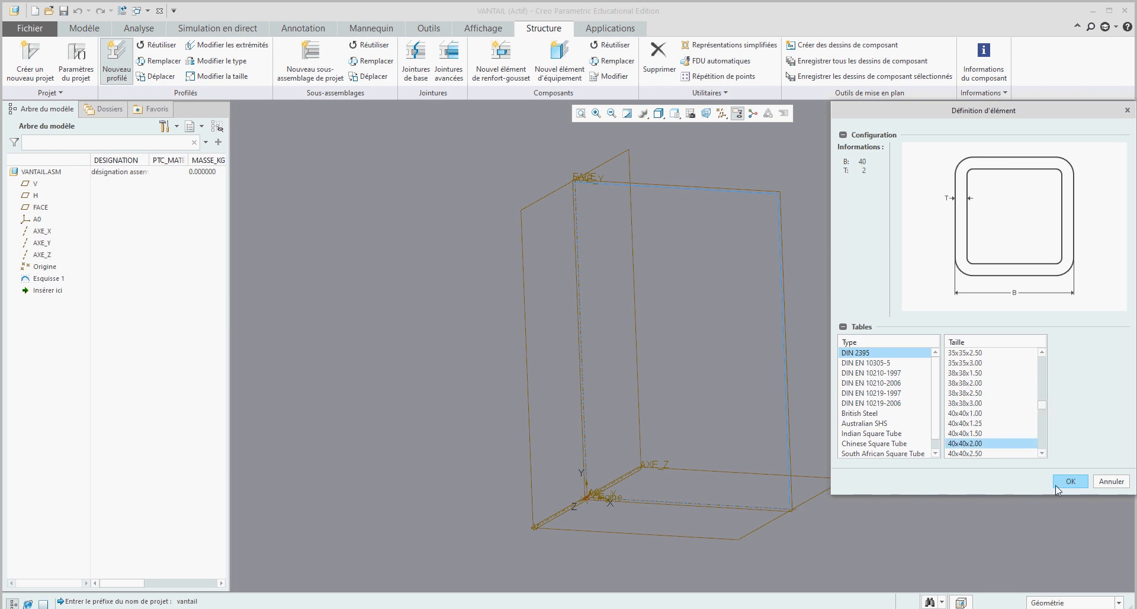
{"action": "left_click", "coordinate": [1072, 481]}
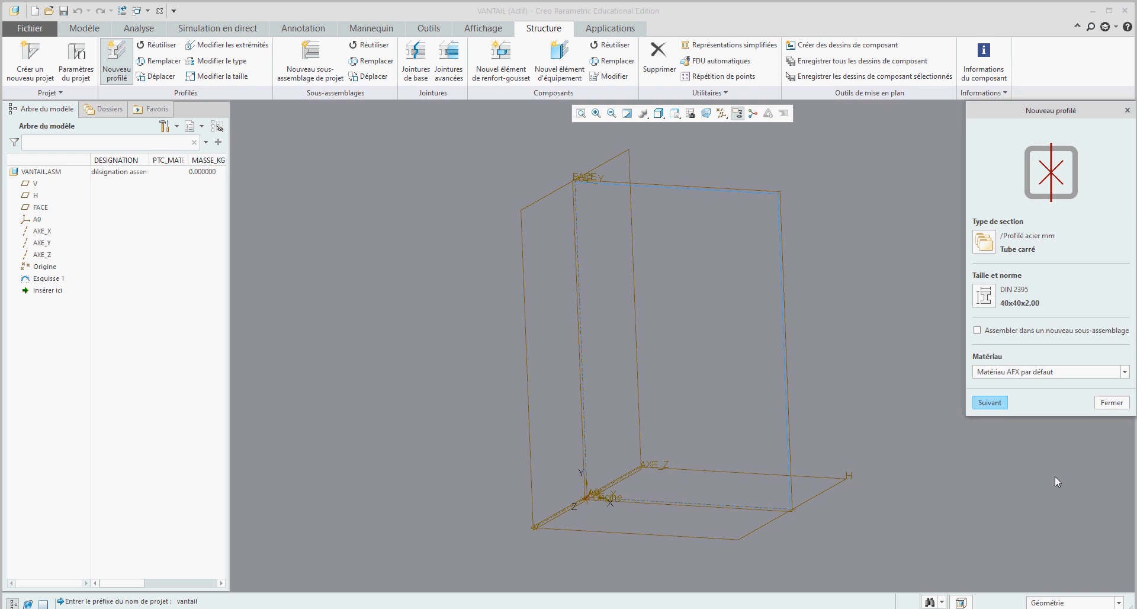
Step: Set the tube's material to S235 and proceed to positioning the profile
{"action": "middle_click_drag", "start_coordinate": [1054, 476], "coordinate": [854, 386]}
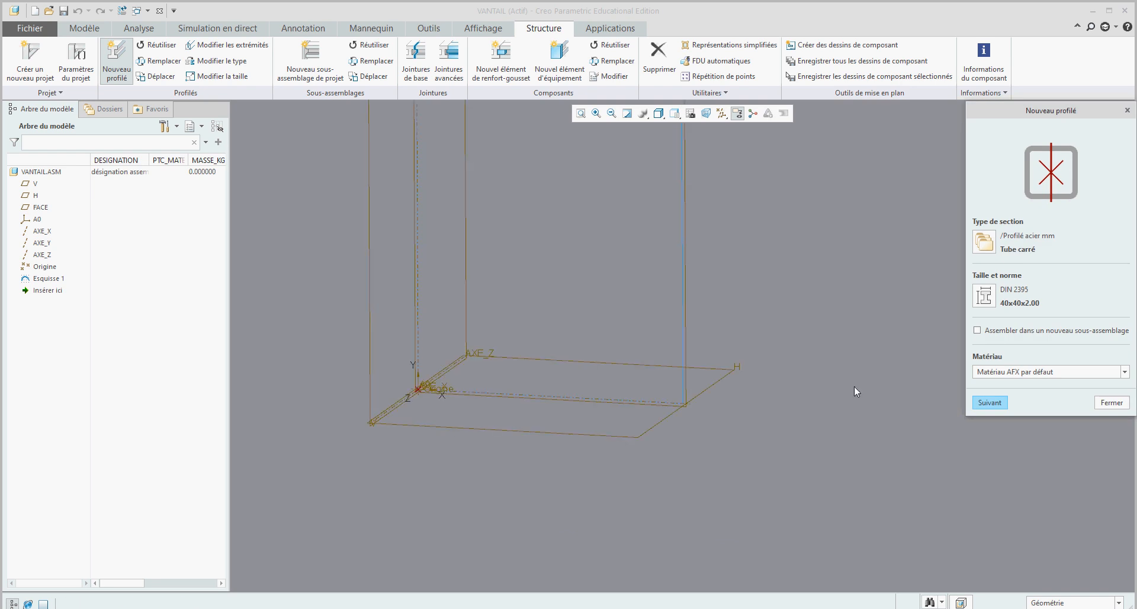
{"action": "left_click", "coordinate": [1024, 373]}
{"action": "scroll", "coordinate": [1036, 343], "scroll_direction": "down", "scroll_amount": 10}
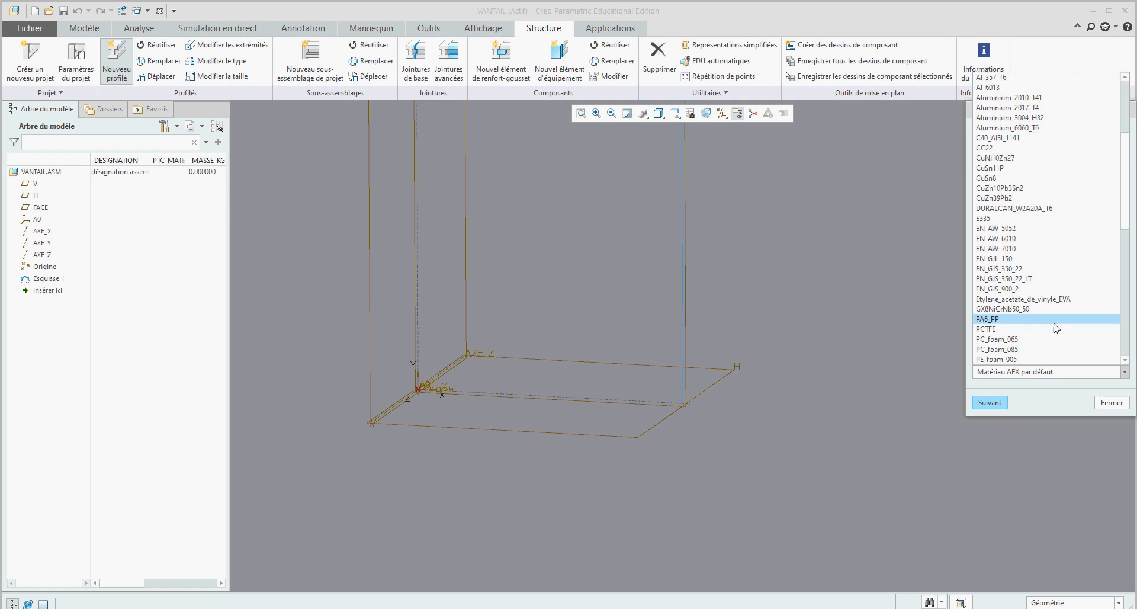
{"action": "left_click", "coordinate": [1036, 239]}
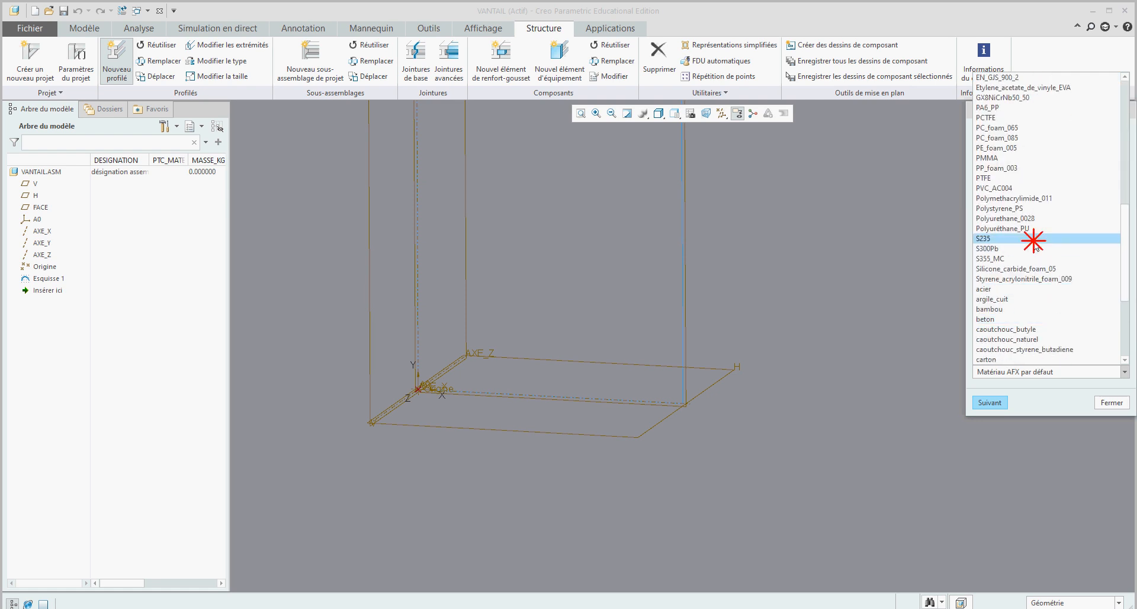
{"action": "left_click", "coordinate": [992, 406]}
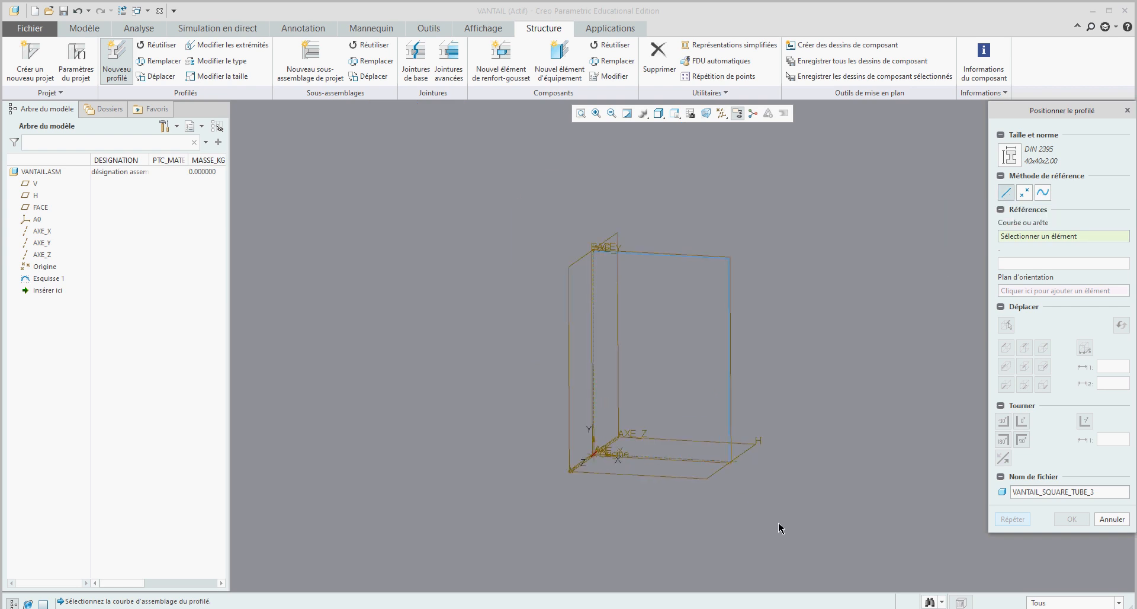
Step: Place the square tube on the sketch's lower horizontal line and shift it so the line runs along the centre of its bottom face
{"action": "middle_click_drag", "start_coordinate": [778, 521], "coordinate": [696, 427]}
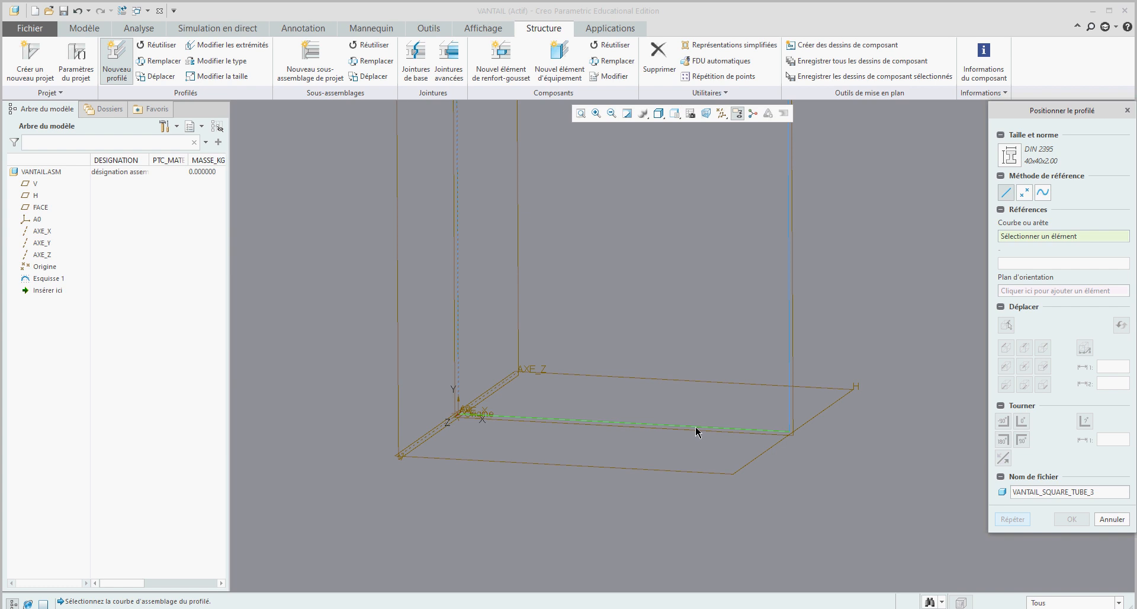
{"action": "left_click", "coordinate": [696, 429]}
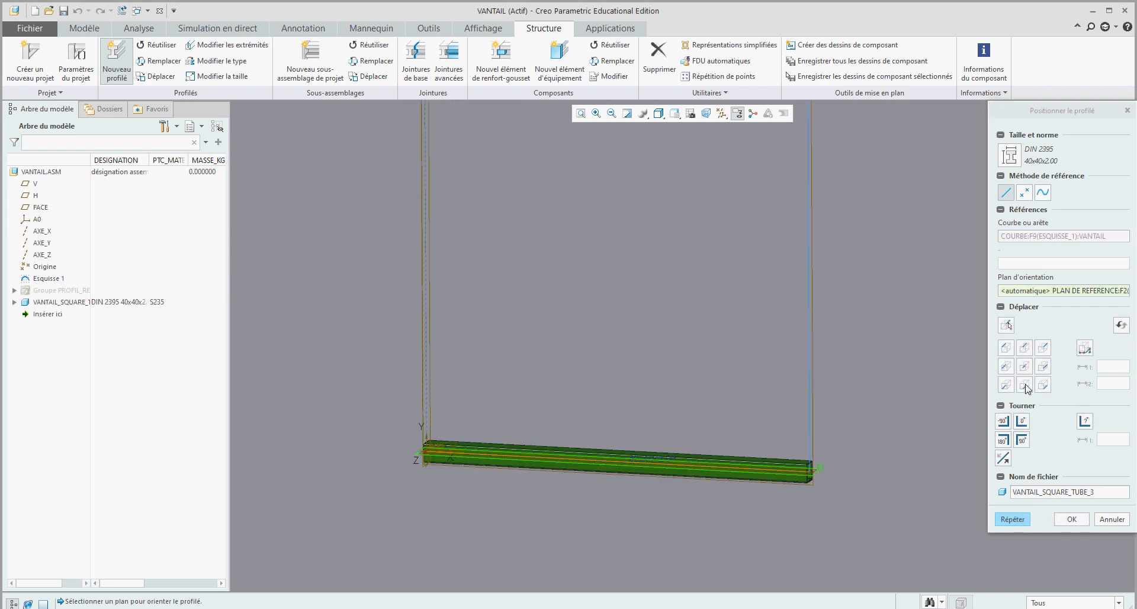
{"action": "middle_click_drag", "start_coordinate": [853, 488], "coordinate": [851, 495]}
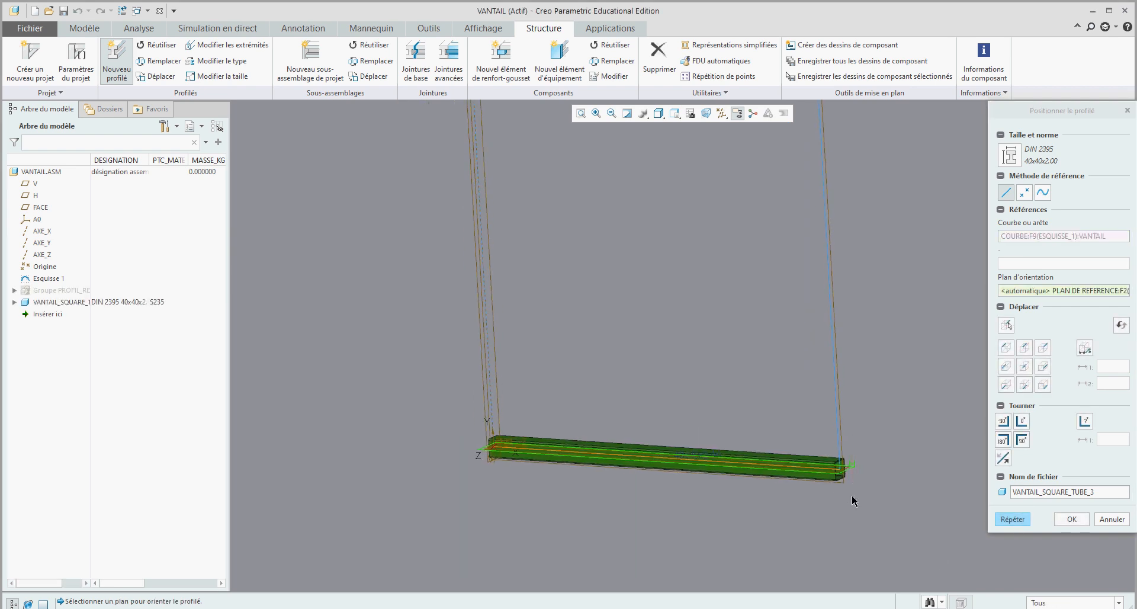
{"action": "scroll", "coordinate": [864, 499], "scroll_direction": "down", "scroll_amount": 2}
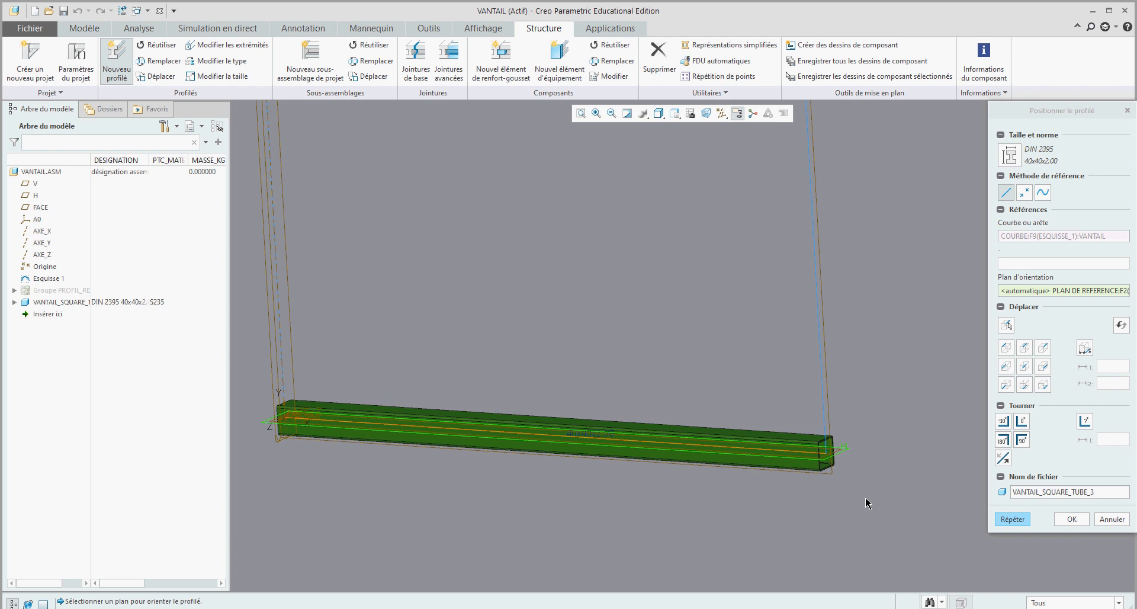
{"action": "left_click", "coordinate": [1023, 386]}
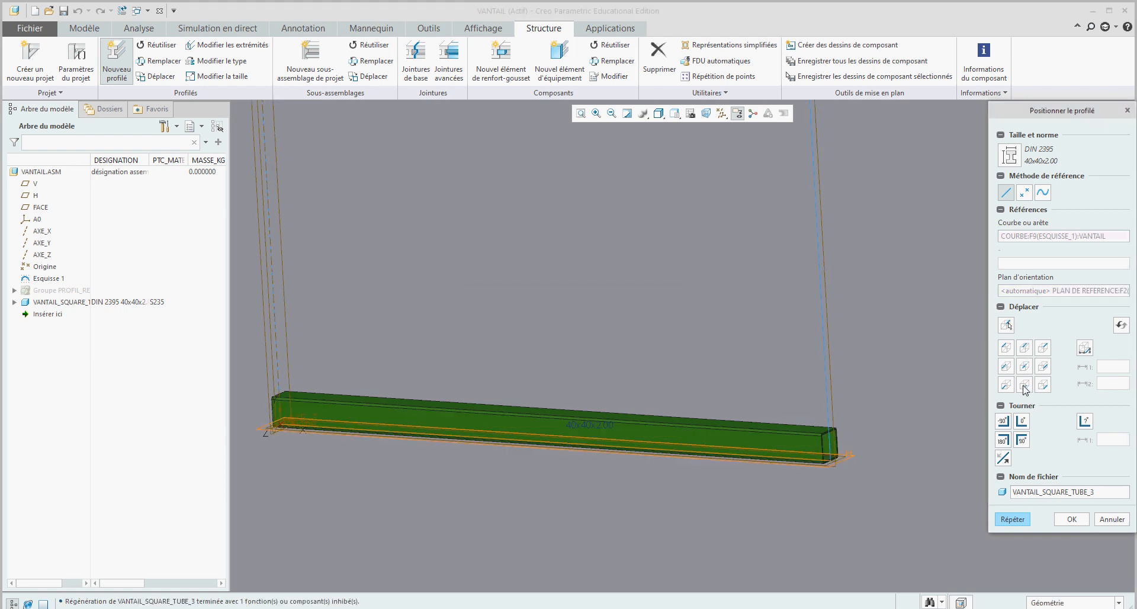
Step: Repeat the square tube on the sketch's upper horizontal line and shift it so the line runs along the centre of its top face
{"action": "scroll", "coordinate": [902, 394], "scroll_direction": "down", "scroll_amount": 2}
{"action": "mouse_move", "coordinate": [902, 395]}
{"action": "middle_mouse_down"}
{"action": "mouse_move", "coordinate": [858, 402]}
{"action": "mouse_move", "coordinate": [886, 397]}
{"action": "middle_mouse_up"}
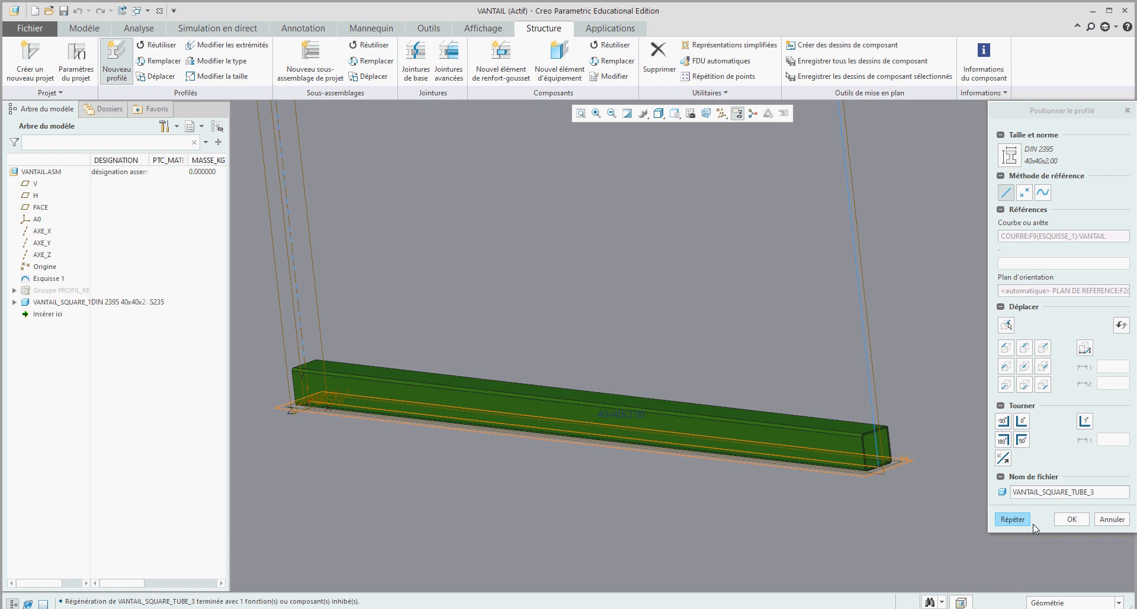
{"action": "left_click", "coordinate": [1013, 519]}
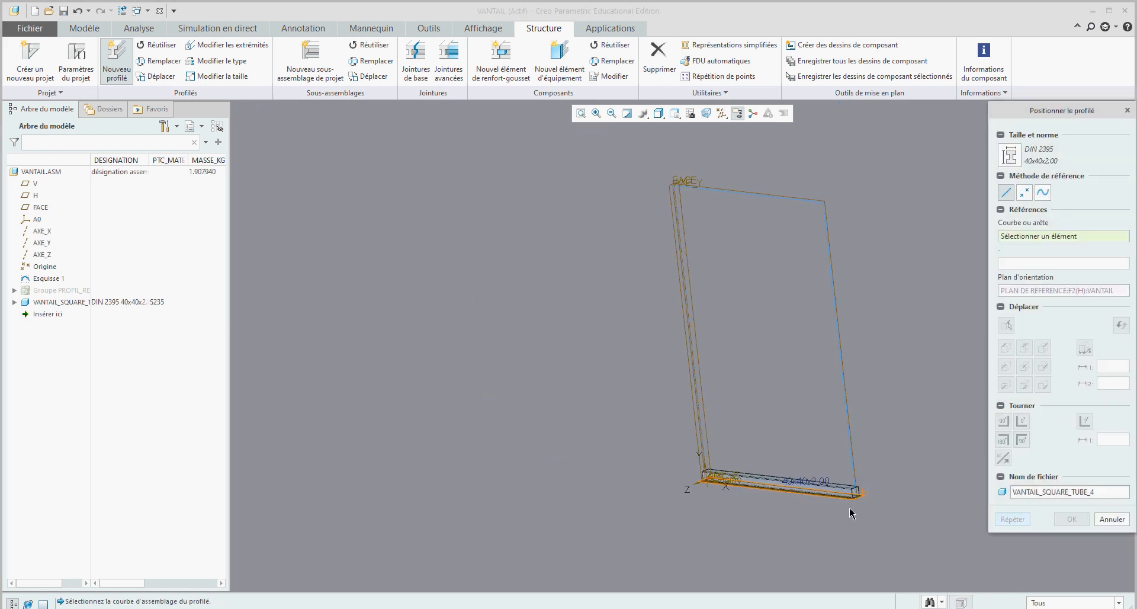
{"action": "left_click", "coordinate": [760, 198]}
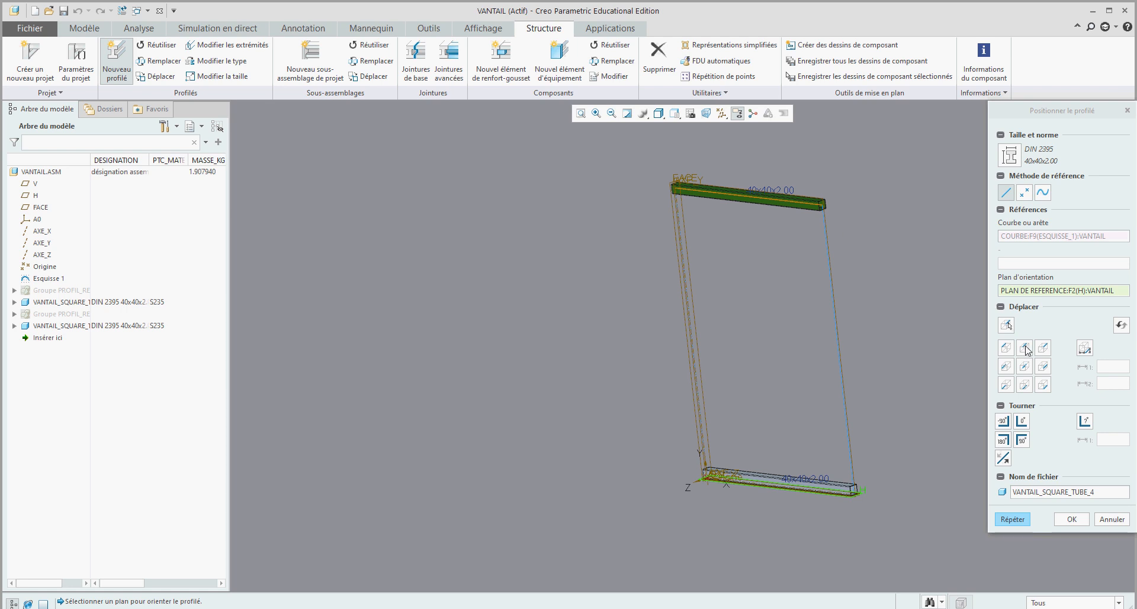
{"action": "scroll", "coordinate": [836, 185], "scroll_direction": "up", "scroll_amount": 5}
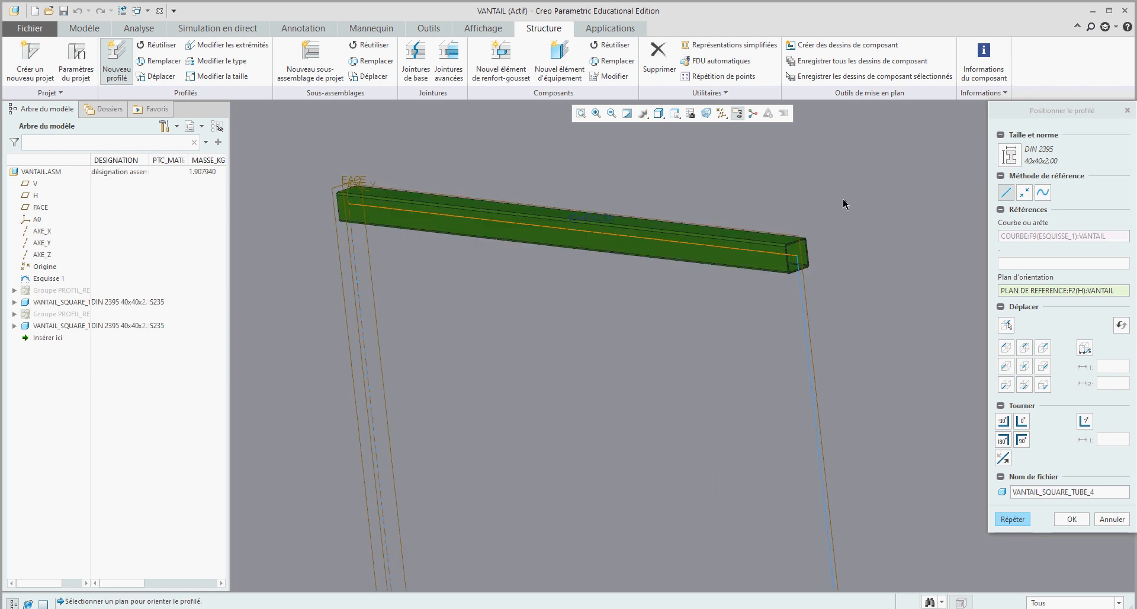
{"action": "left_click", "coordinate": [1023, 349]}
{"action": "scroll", "coordinate": [949, 264], "scroll_direction": "down", "scroll_amount": 2}
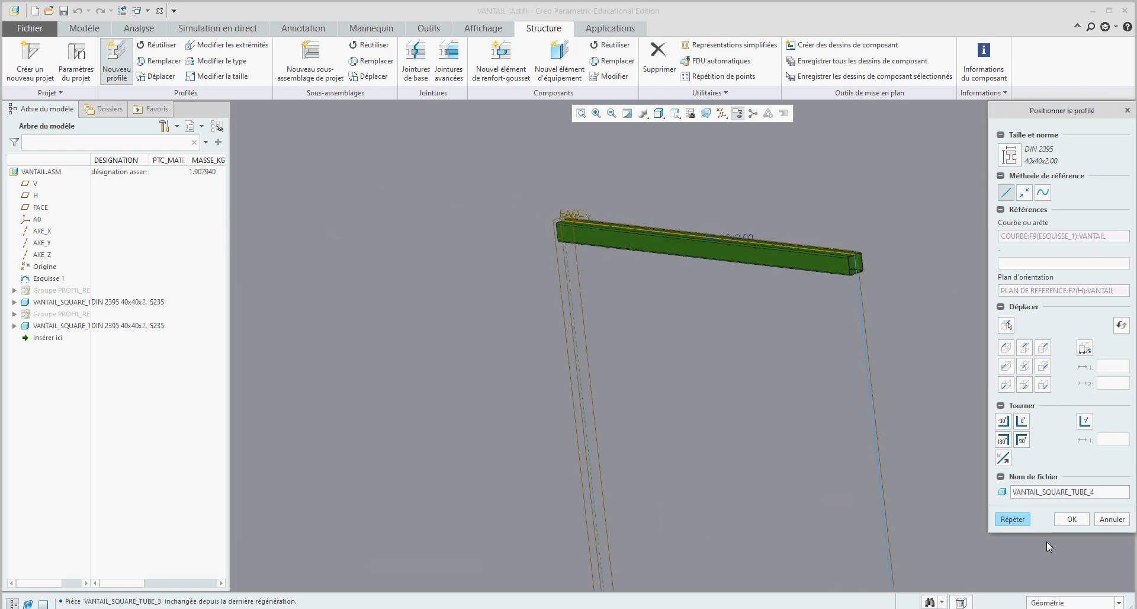
Step: Repeat the square tube on the sketch's left vertical line and shift it so the line runs along the centre of its outer face
{"action": "left_click", "coordinate": [1011, 519]}
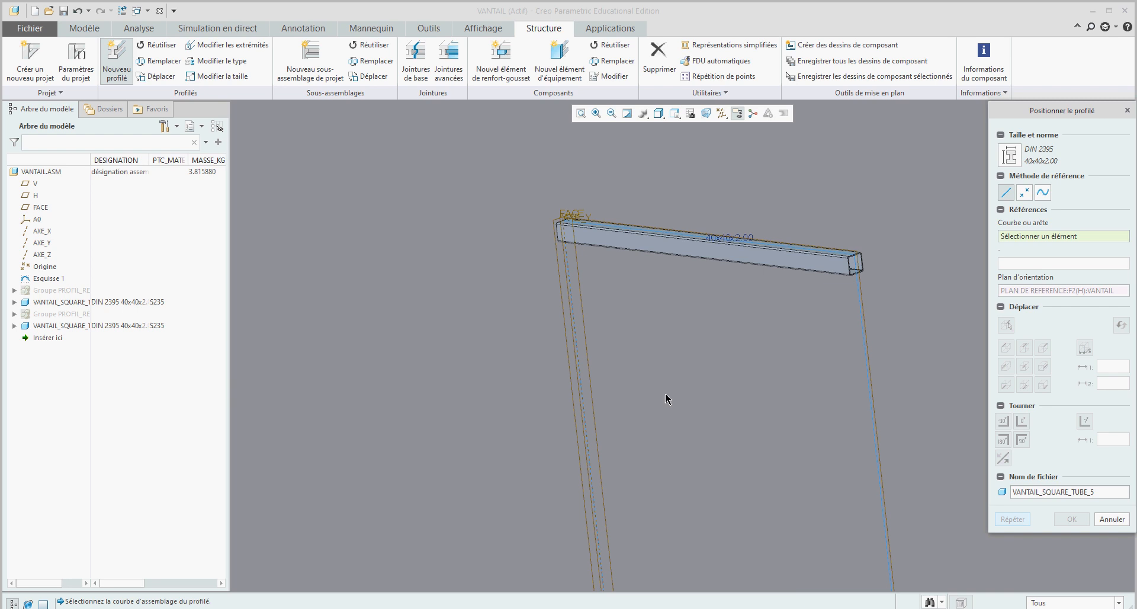
{"action": "left_click", "coordinate": [583, 377]}
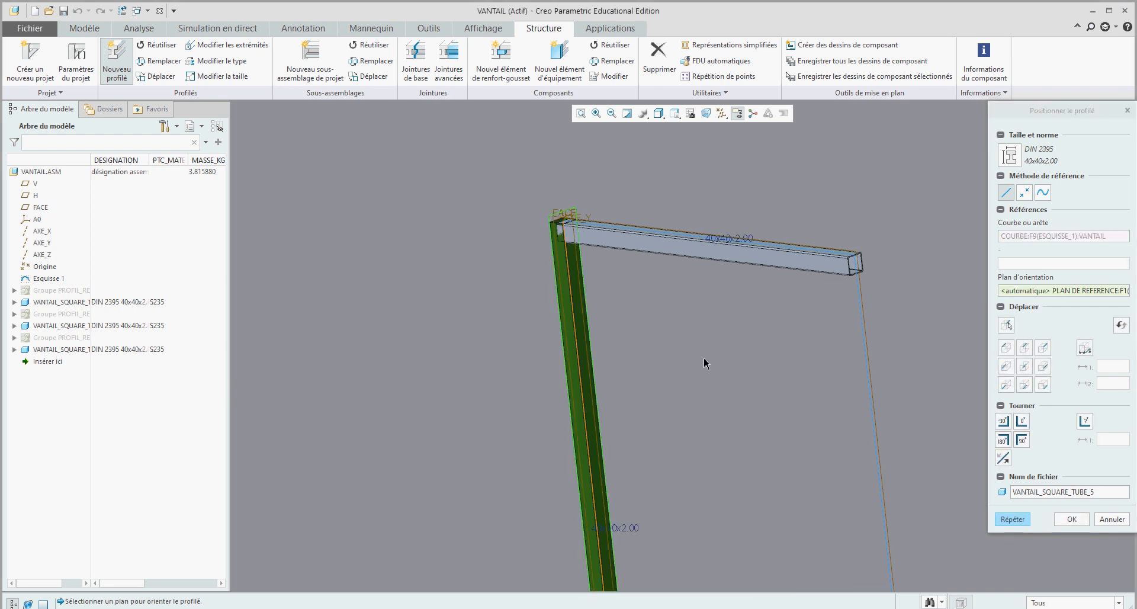
{"action": "middle_click_drag", "start_coordinate": [705, 360], "coordinate": [749, 380]}
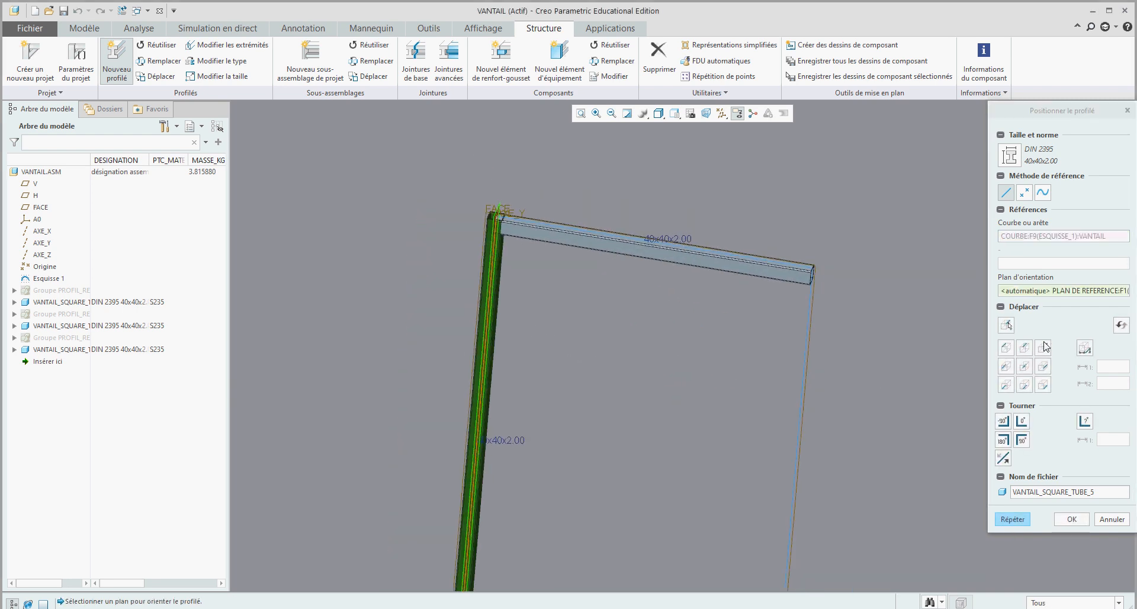
{"action": "left_click", "coordinate": [1006, 367]}
{"action": "mouse_move", "coordinate": [518, 259]}
{"action": "middle_mouse_down"}
{"action": "mouse_move", "coordinate": [538, 264]}
{"action": "mouse_move", "coordinate": [515, 258]}
{"action": "middle_mouse_up"}
{"action": "scroll", "coordinate": [571, 235], "scroll_direction": "up", "scroll_amount": 3}
Step: Place the last square tube on the sketch's right vertical line, with the line centred on its outer face, and finish the profile definition
{"action": "left_click", "coordinate": [1011, 519]}
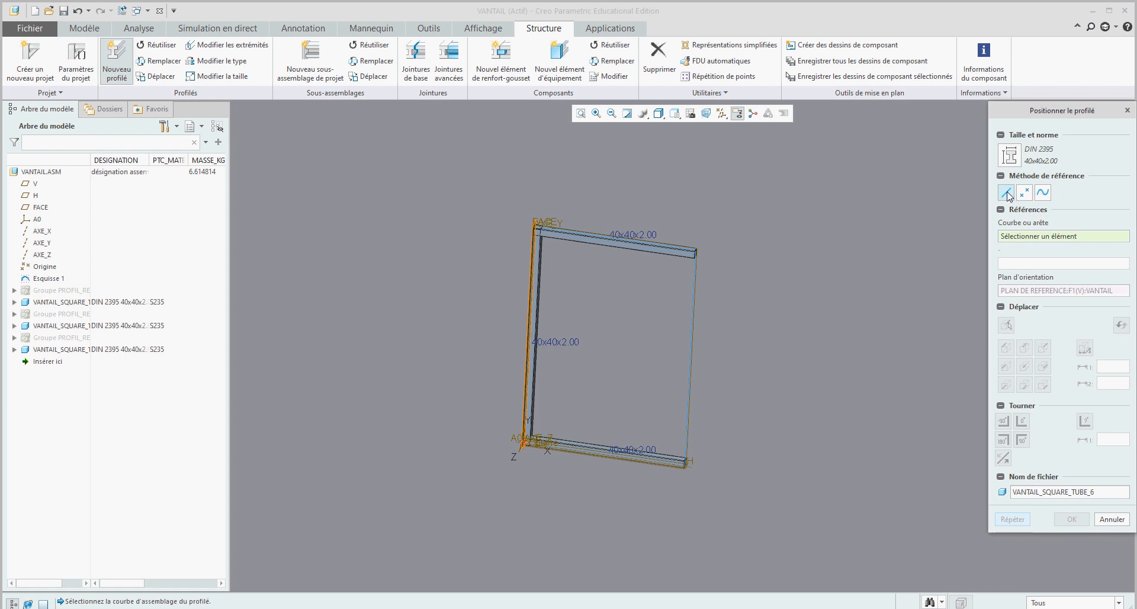
{"action": "left_click", "coordinate": [690, 385]}
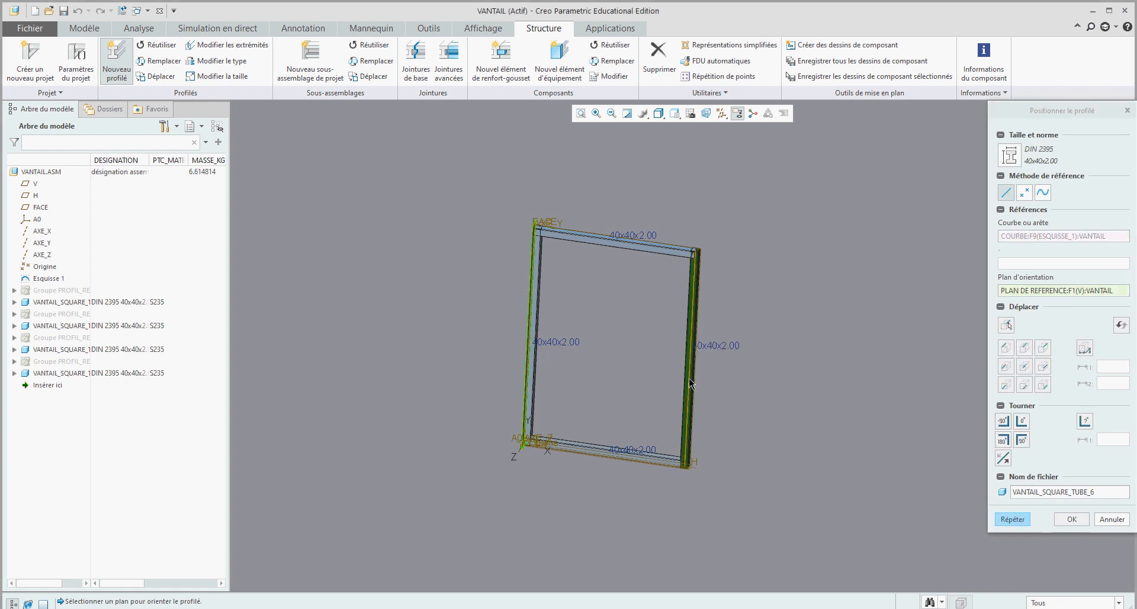
{"action": "scroll", "coordinate": [710, 272], "scroll_direction": "down", "scroll_amount": 5}
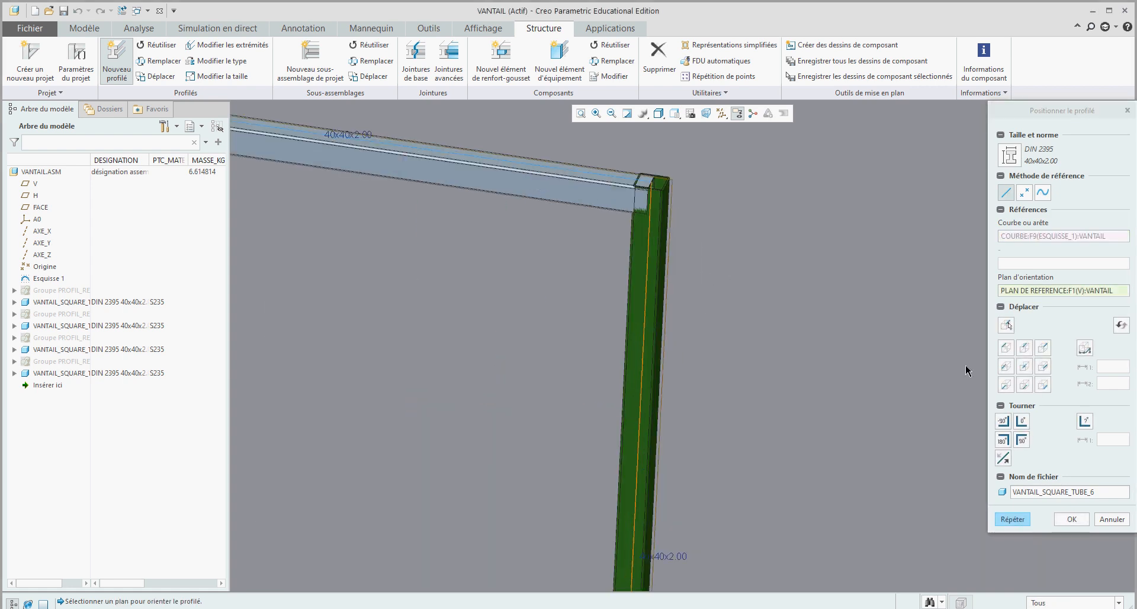
{"action": "left_click", "coordinate": [1044, 367]}
{"action": "scroll", "coordinate": [923, 357], "scroll_direction": "up", "scroll_amount": 2}
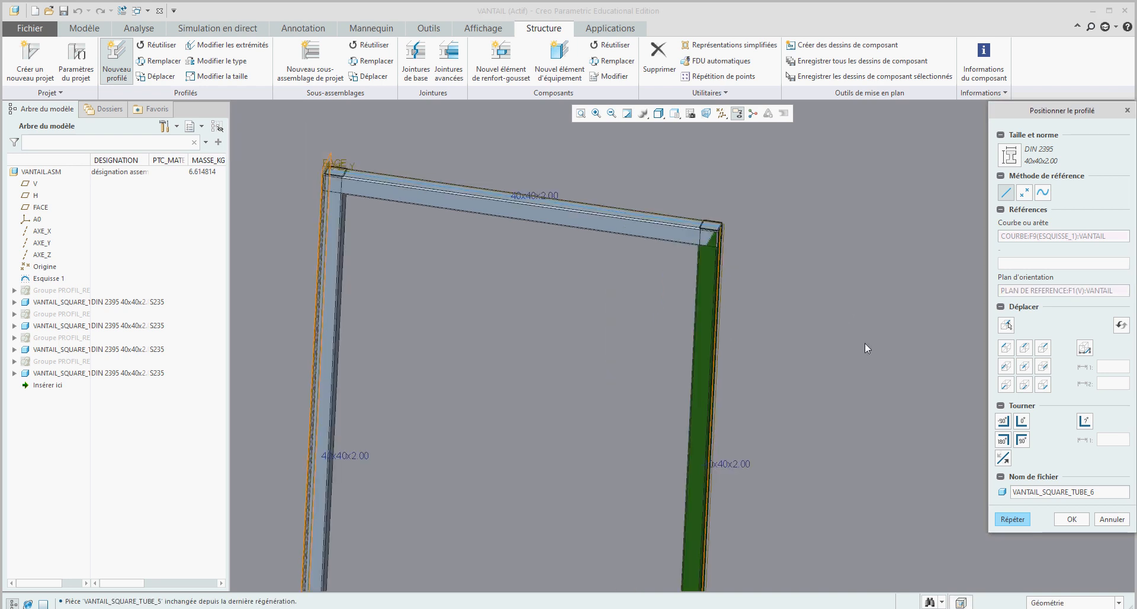
{"action": "left_click", "coordinate": [1081, 520]}
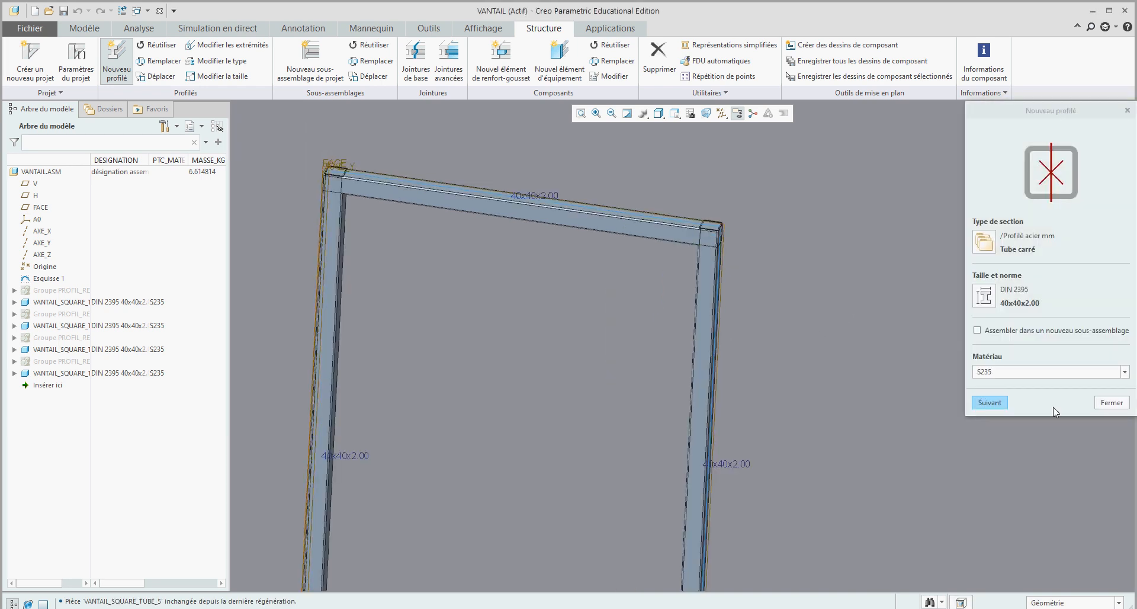
{"action": "left_click", "coordinate": [1112, 402]}
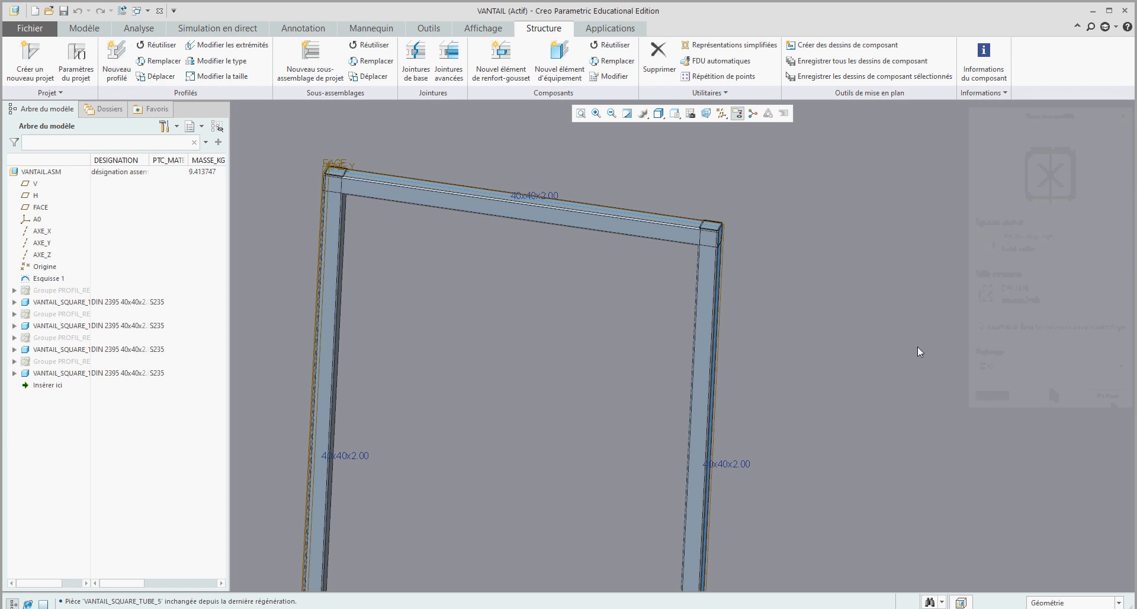
Step: Save the VANTAIL assembly with its four square tubes
{"action": "scroll", "coordinate": [818, 264], "scroll_direction": "up", "scroll_amount": 3}
{"action": "middle_click_drag", "start_coordinate": [818, 264], "coordinate": [862, 356]}
{"action": "scroll", "coordinate": [862, 356], "scroll_direction": "down", "scroll_amount": 3}
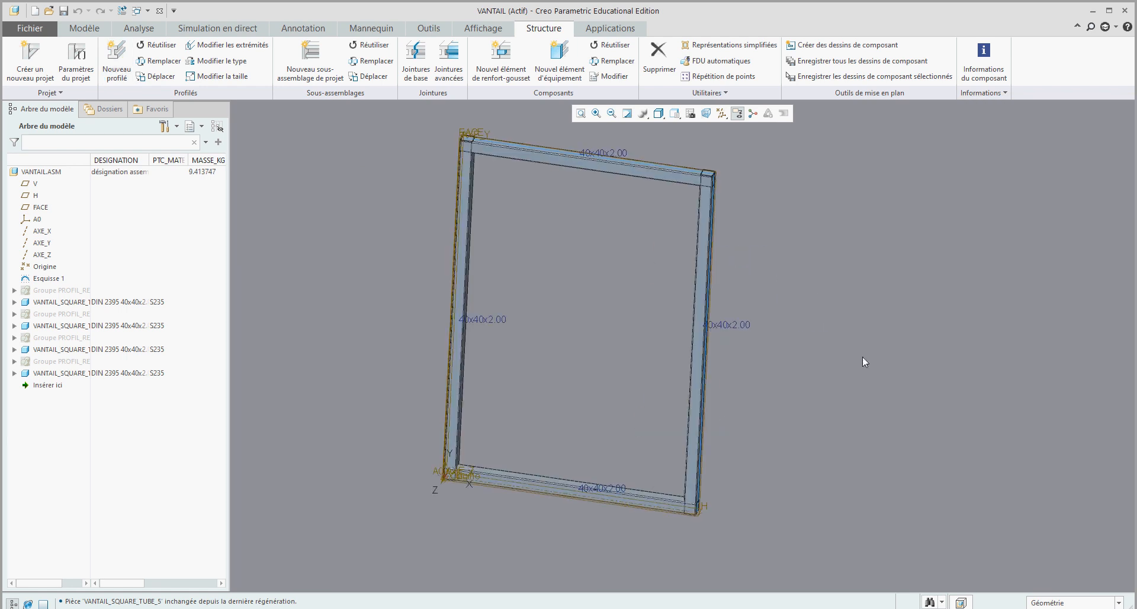
{"action": "key", "text": "ctrl+s"}
{"action": "middle_click_drag", "start_coordinate": [862, 356], "coordinate": [641, 299]}
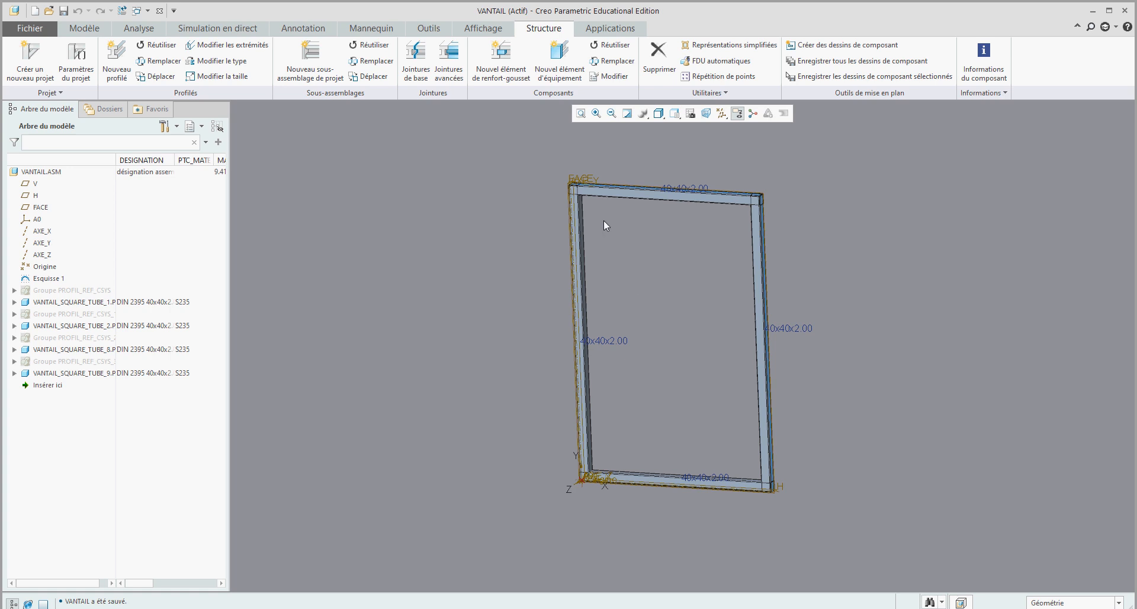
Step: Create a basic mitre joint between the left vertical tube and the upper horizontal tube
{"action": "scroll", "coordinate": [581, 178], "scroll_direction": "down", "scroll_amount": 3}
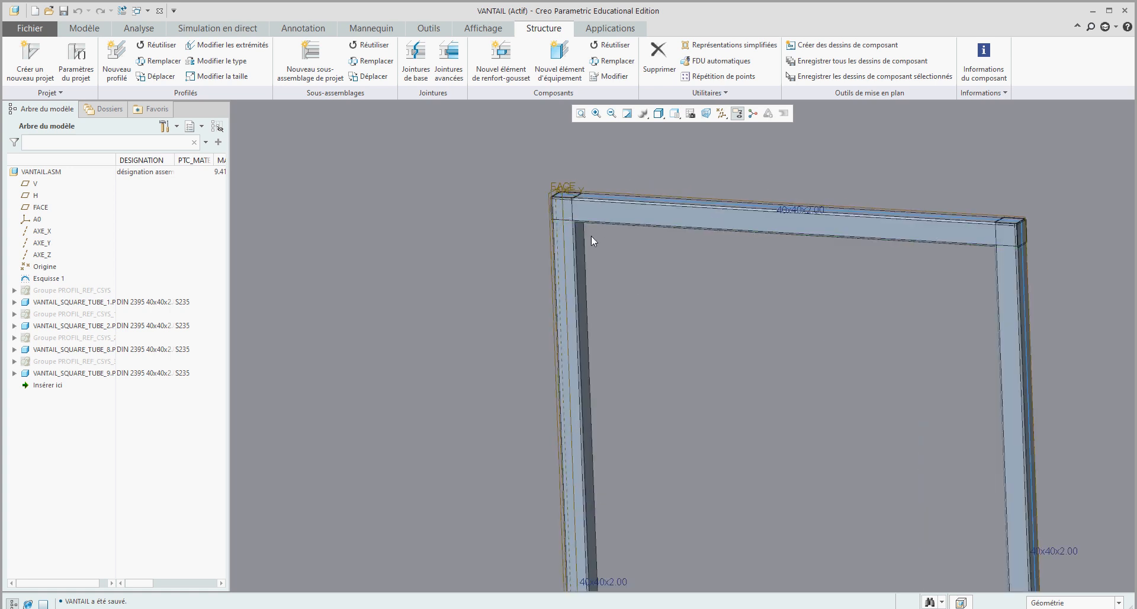
{"action": "left_click", "coordinate": [416, 56]}
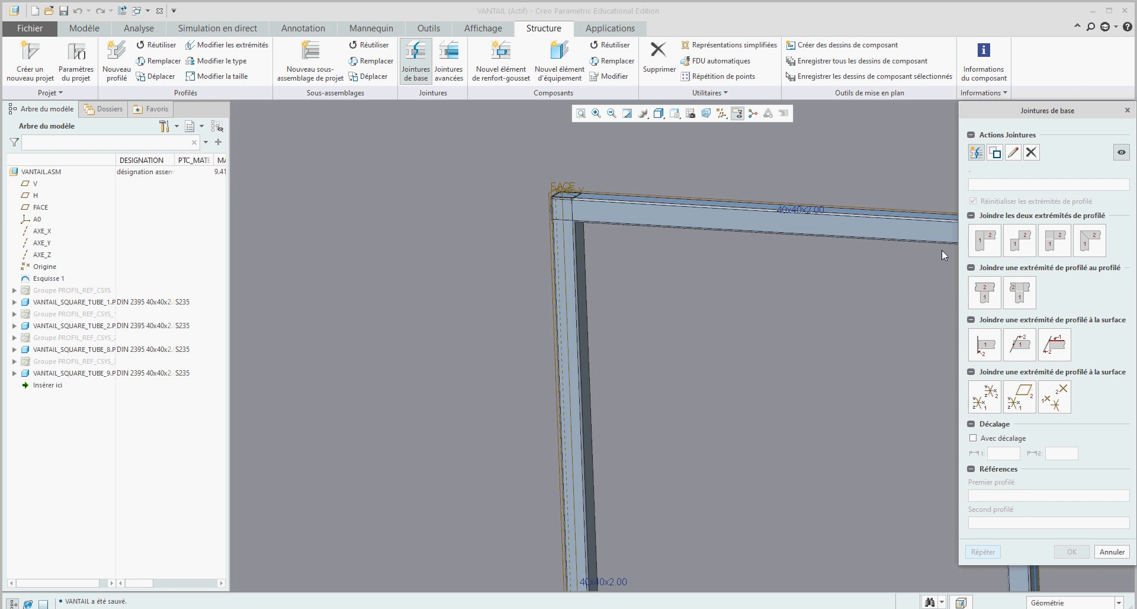
{"action": "left_click", "coordinate": [1092, 244]}
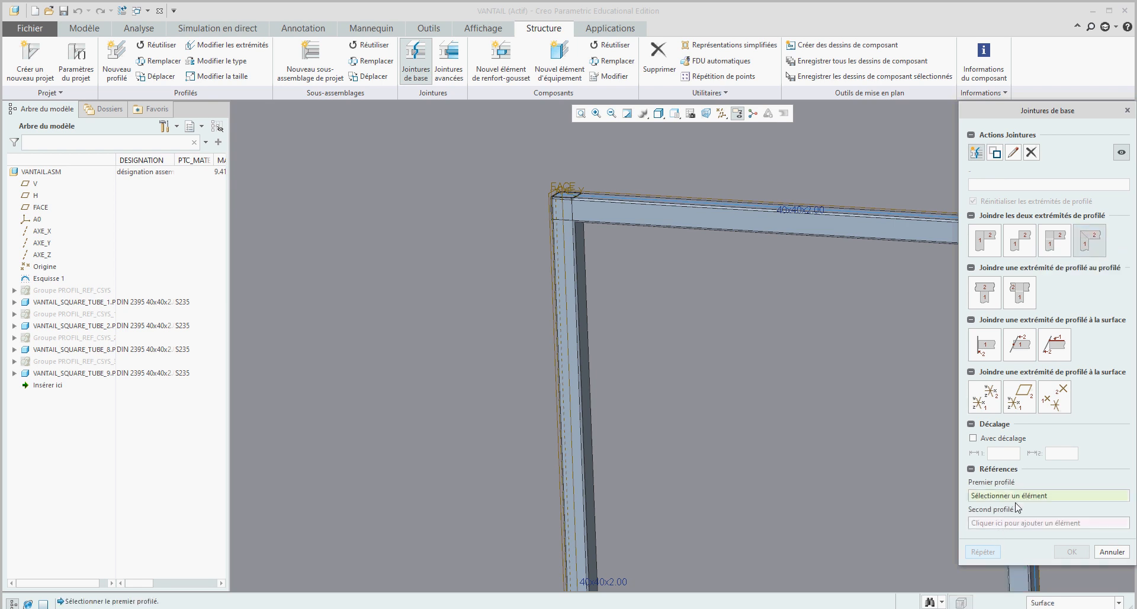
{"action": "left_click", "coordinate": [571, 256]}
{"action": "left_click", "coordinate": [640, 213]}
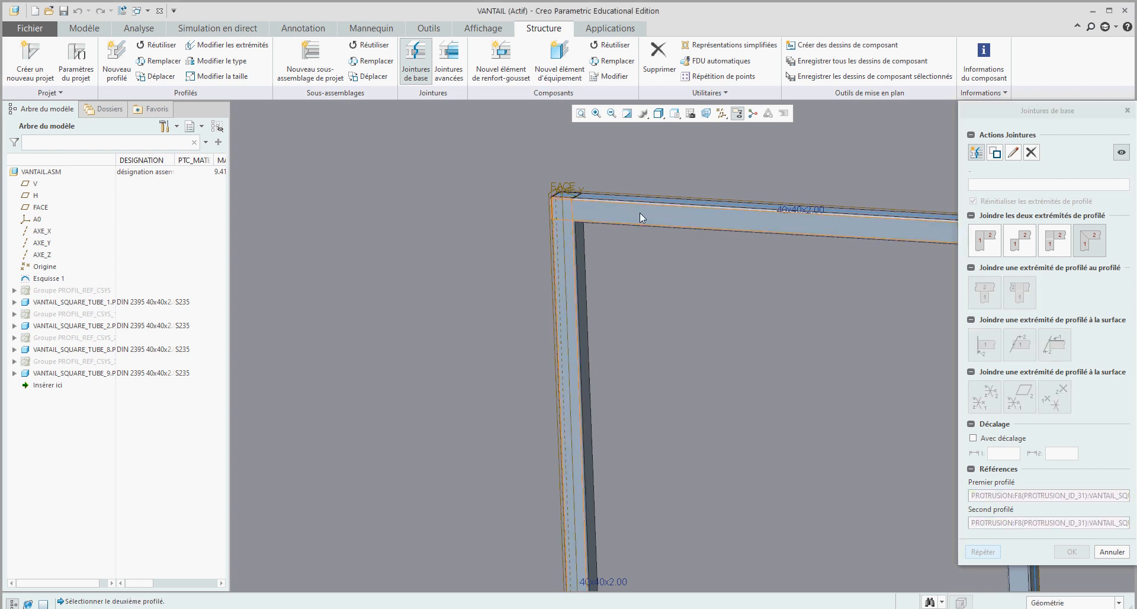
{"action": "scroll", "coordinate": [533, 231], "scroll_direction": "down", "scroll_amount": 5}
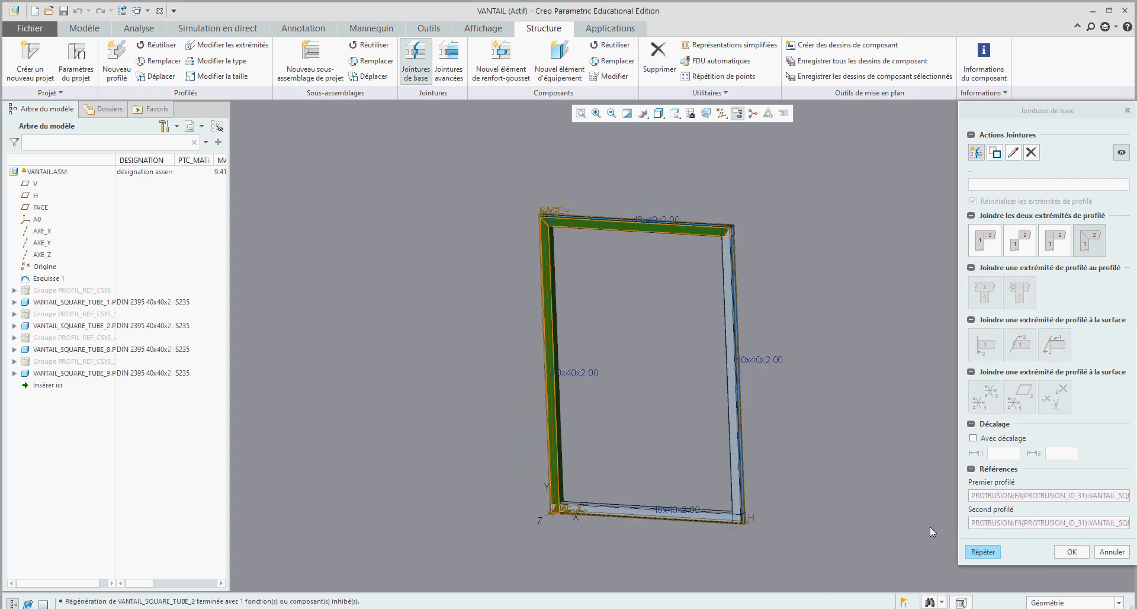
Step: Repeat the mitre joint between the upper horizontal tube and the right vertical tube
{"action": "left_click", "coordinate": [983, 552]}
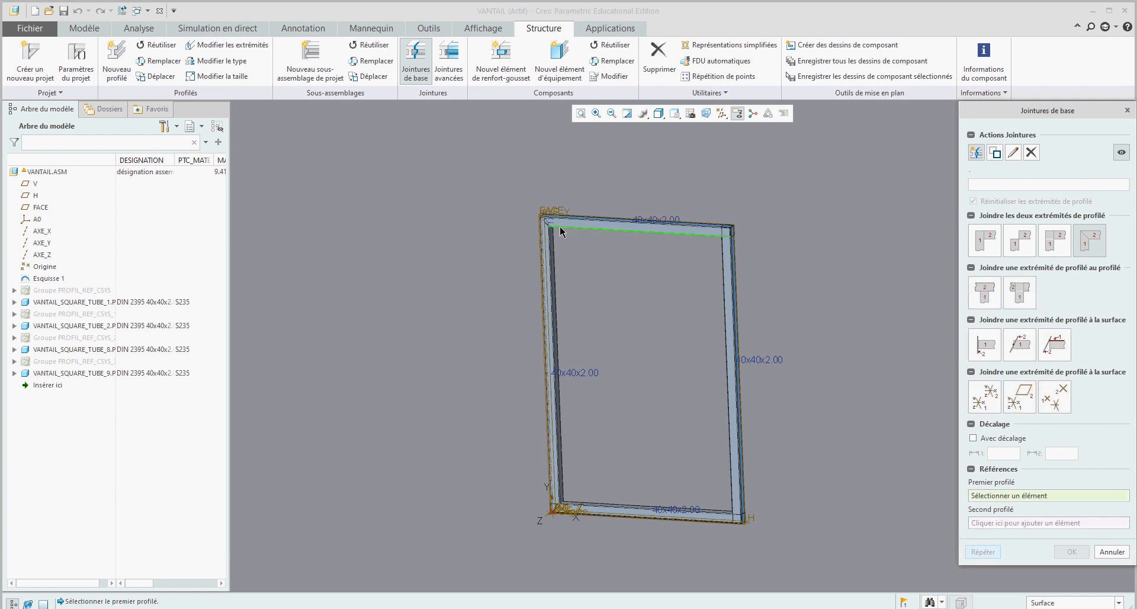
{"action": "scroll", "coordinate": [710, 230], "scroll_direction": "up", "scroll_amount": 5}
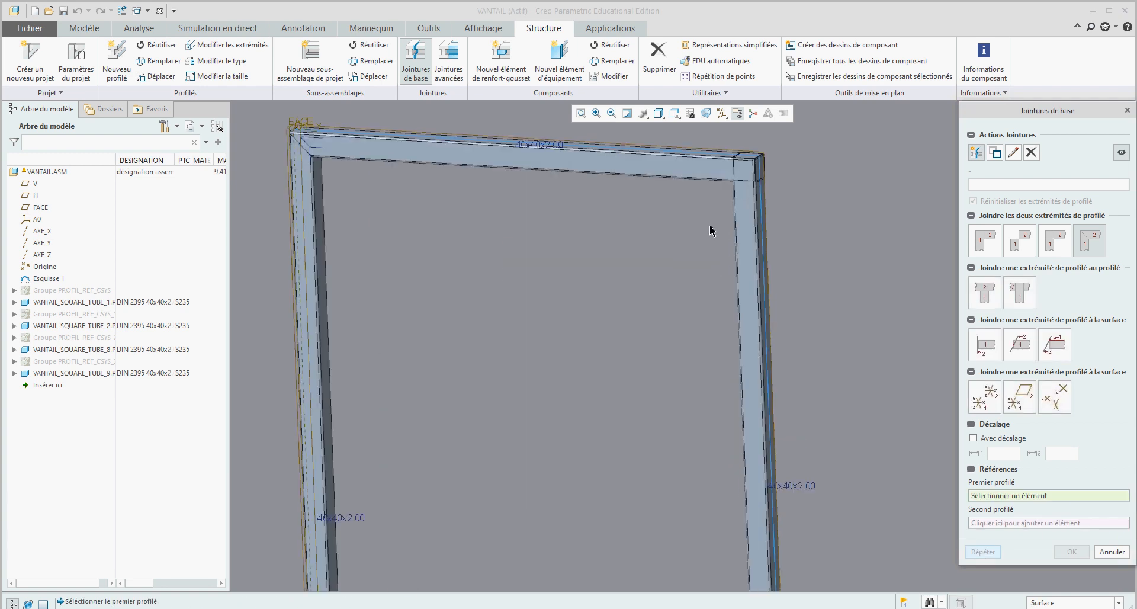
{"action": "left_click", "coordinate": [698, 171]}
{"action": "left_click", "coordinate": [746, 212]}
{"action": "scroll", "coordinate": [722, 332], "scroll_direction": "down", "scroll_amount": 4}
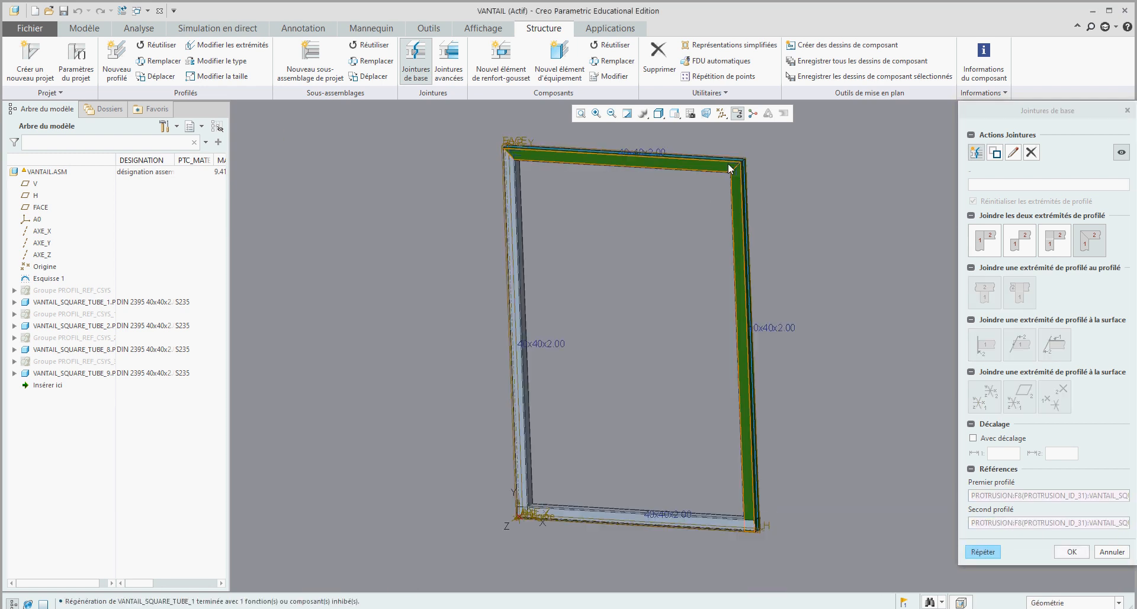
Step: Repeat the mitre joint between the right vertical tube and the lower horizontal tube
{"action": "scroll", "coordinate": [728, 408], "scroll_direction": "up", "scroll_amount": 5}
{"action": "left_click", "coordinate": [989, 551]}
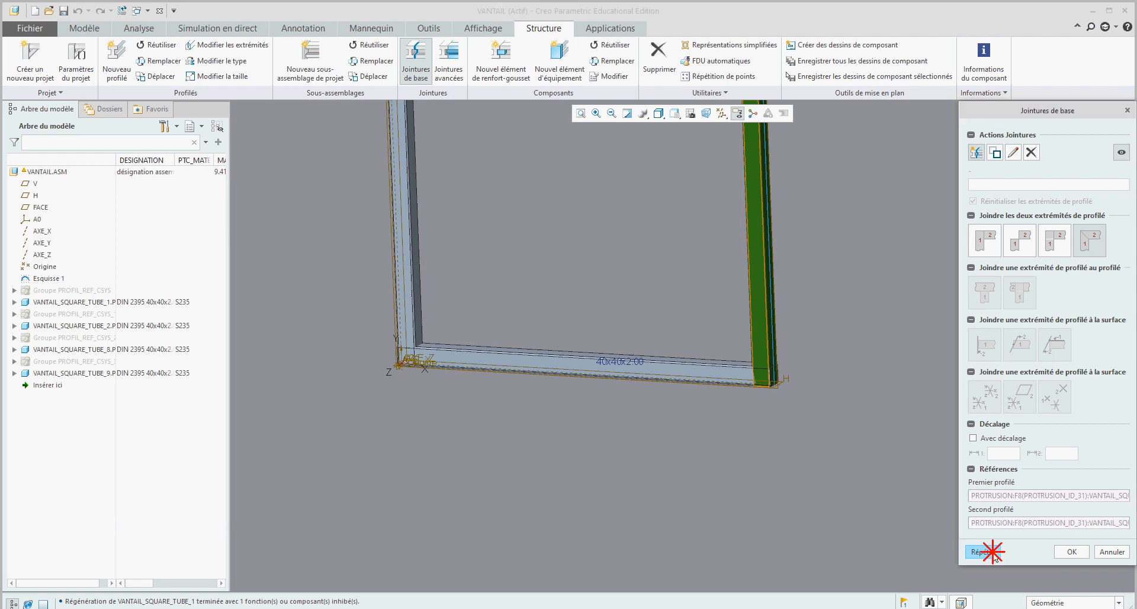
{"action": "left_click", "coordinate": [764, 349]}
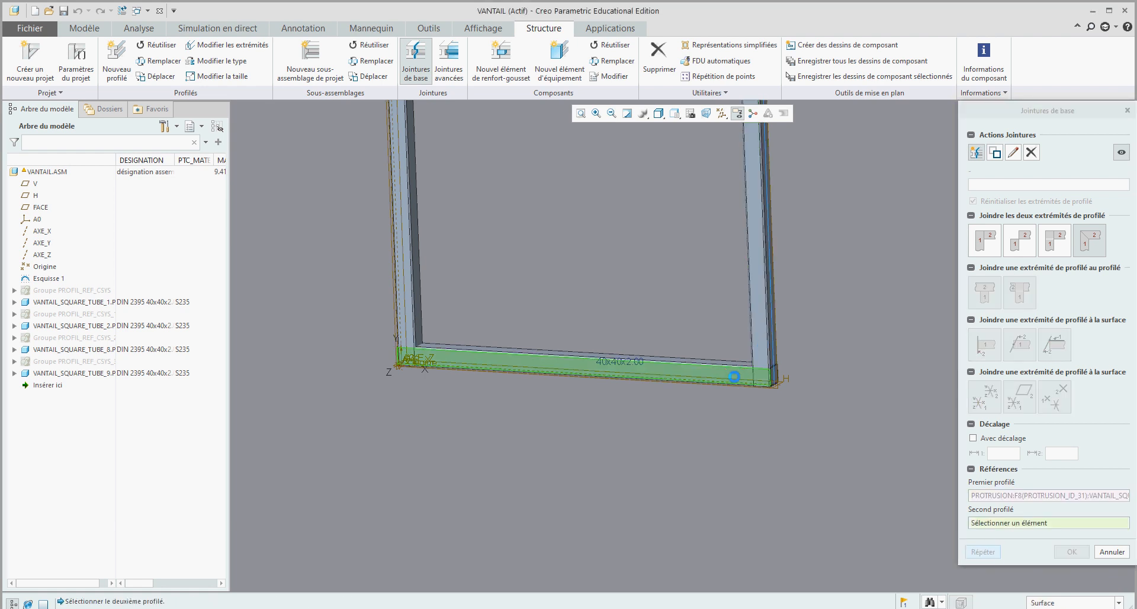
{"action": "left_click", "coordinate": [734, 376]}
Step: Mitre the corner between the lower horizontal tube and the left vertical tube, and finish the joint definition
{"action": "left_click", "coordinate": [986, 552]}
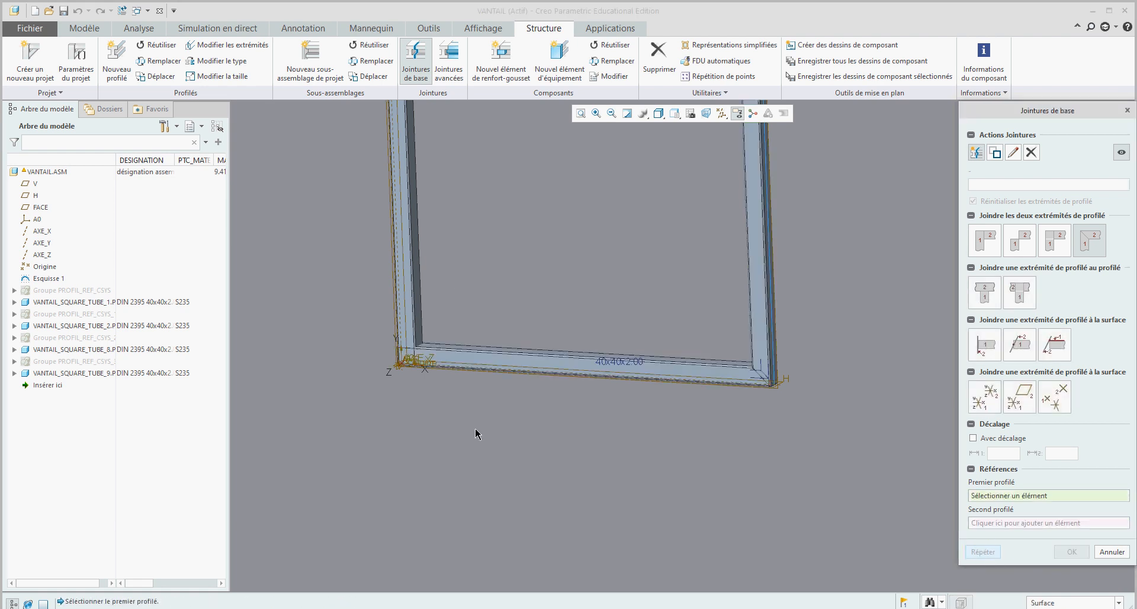
{"action": "left_click", "coordinate": [460, 370]}
{"action": "left_click", "coordinate": [407, 327]}
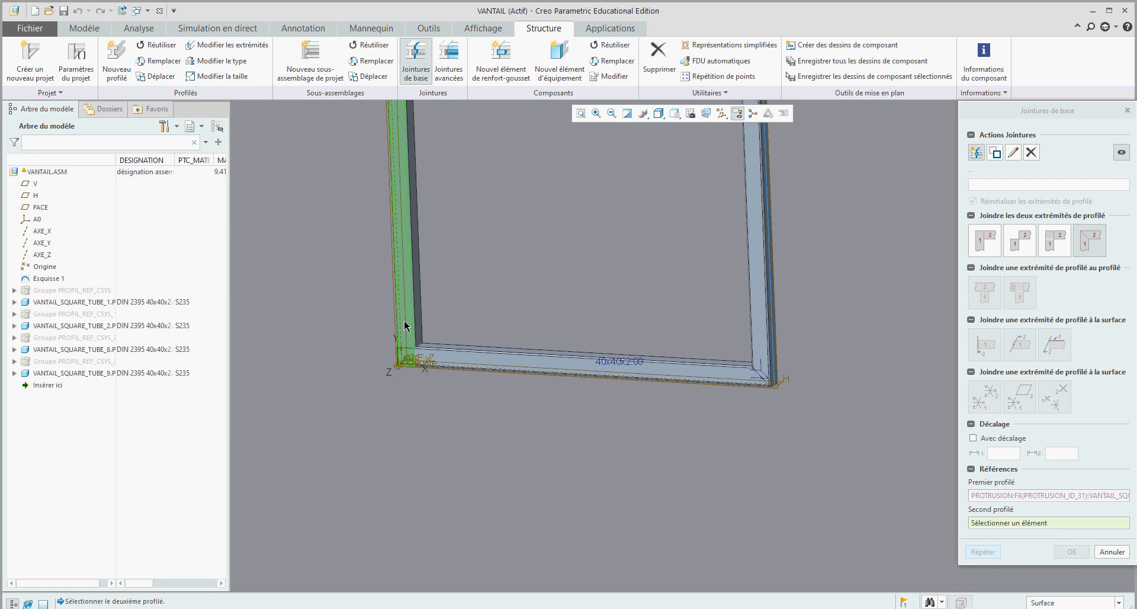
{"action": "scroll", "coordinate": [524, 488], "scroll_direction": "down", "scroll_amount": 4}
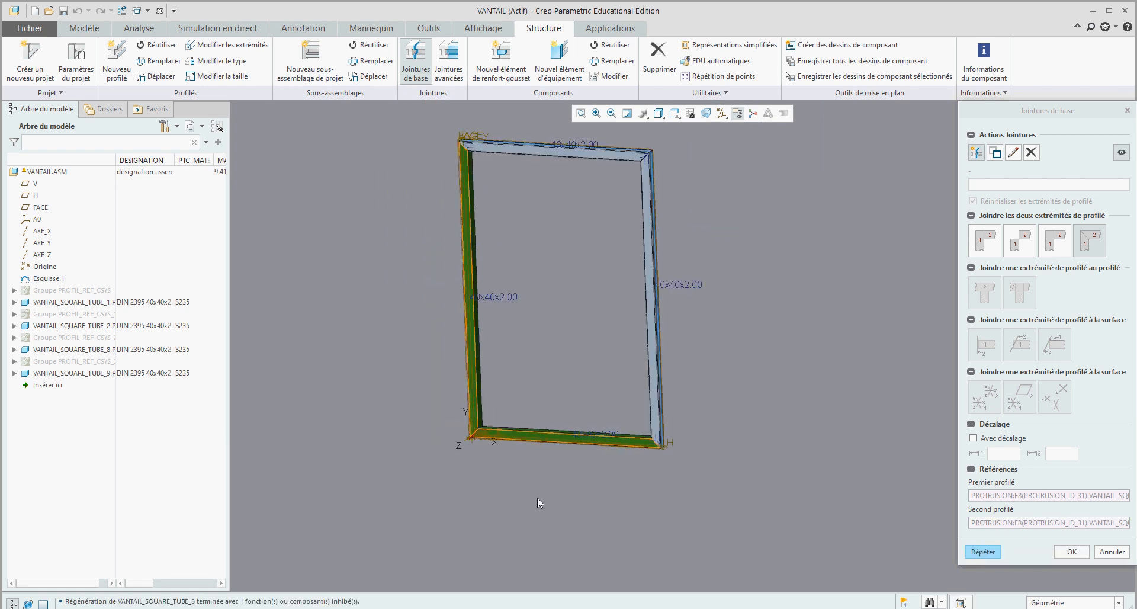
{"action": "left_click", "coordinate": [1071, 551]}
Step: Save the assembly with its mitred frame corners
{"action": "middle_click_drag", "start_coordinate": [840, 437], "coordinate": [853, 431]}
{"action": "scroll", "coordinate": [798, 457], "scroll_direction": "down", "scroll_amount": 2}
{"action": "scroll", "coordinate": [798, 457], "scroll_direction": "up", "scroll_amount": 2}
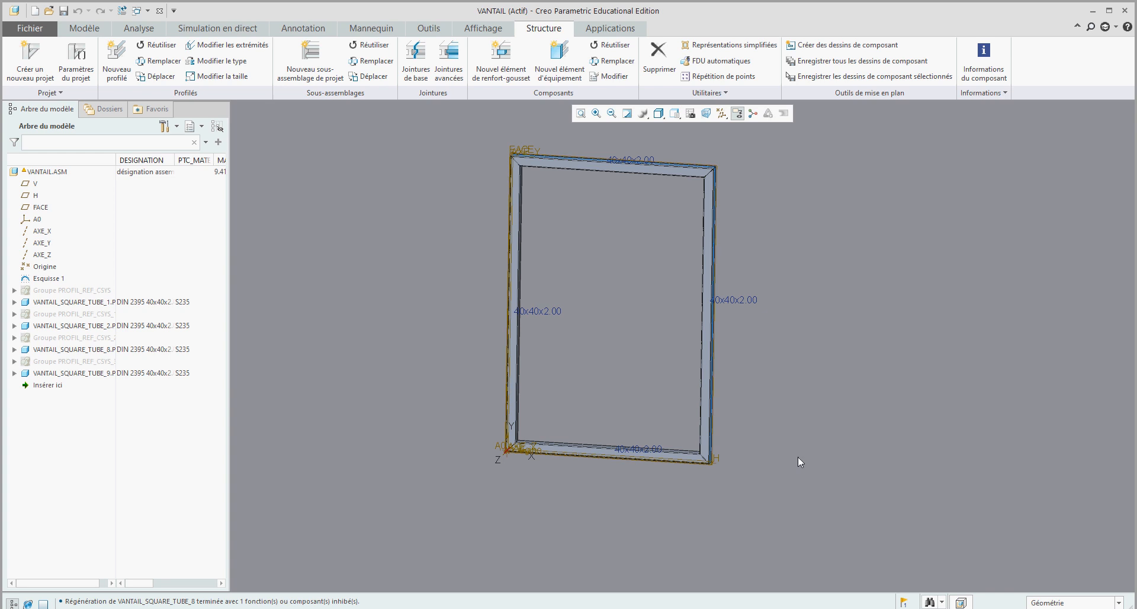
{"action": "key", "text": "ctrl+s"}
{"action": "middle_click_drag", "start_coordinate": [797, 457], "coordinate": [825, 401]}
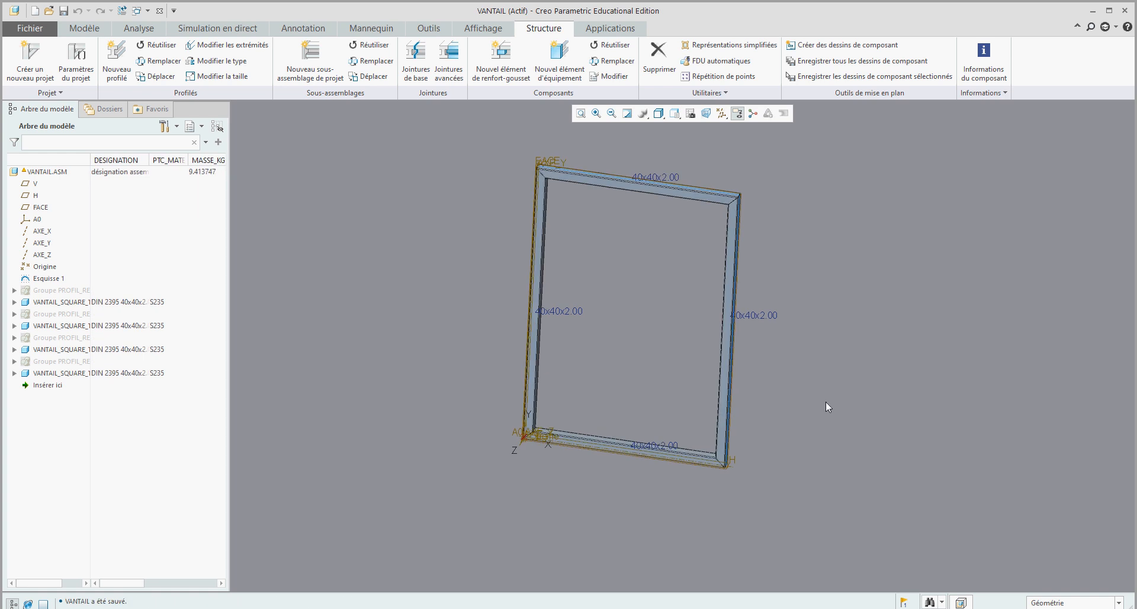
Step: Edit the definition of Esquisse 1 and add a reference point on its left vertical line, near the upper end
{"action": "left_click", "coordinate": [55, 278]}
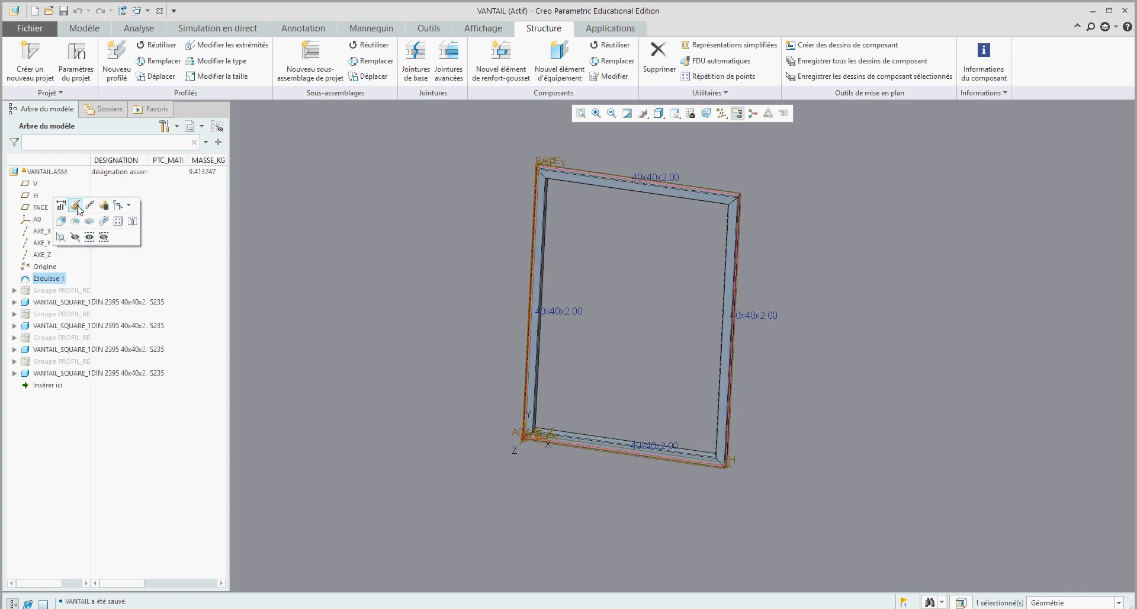
{"action": "left_click", "coordinate": [77, 205]}
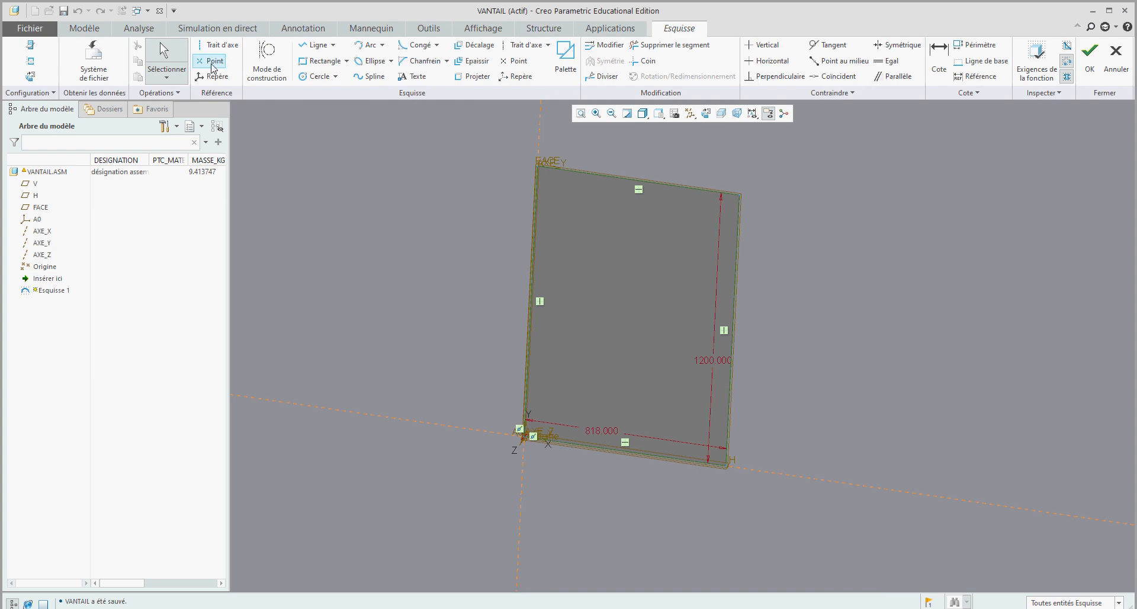
{"action": "left_click", "coordinate": [211, 62]}
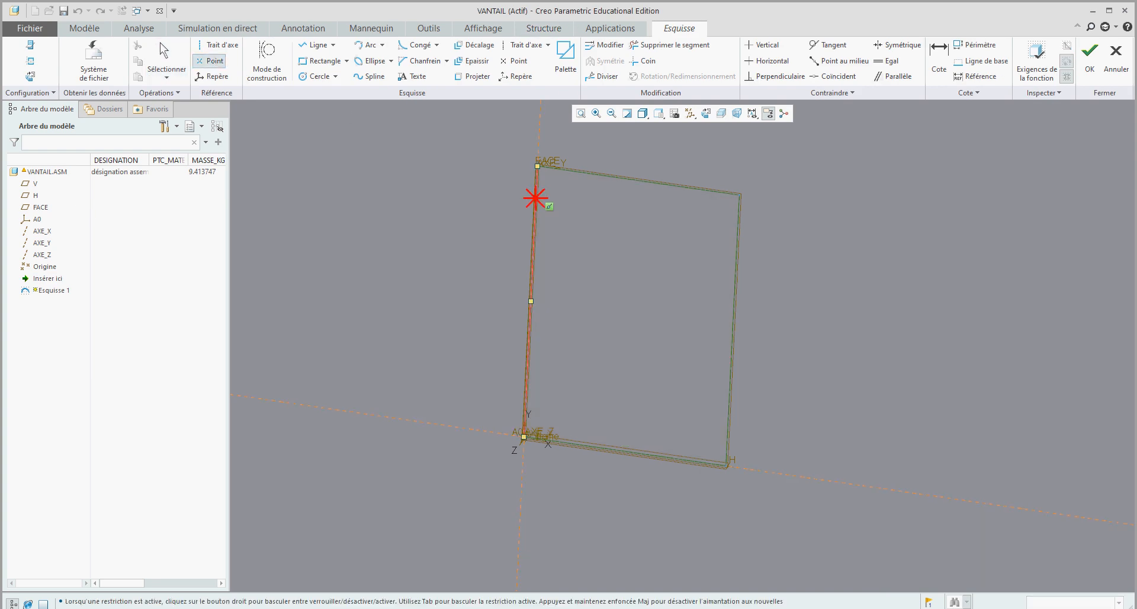
{"action": "left_click", "coordinate": [534, 197]}
{"action": "middle_click", "coordinate": [364, 206]}
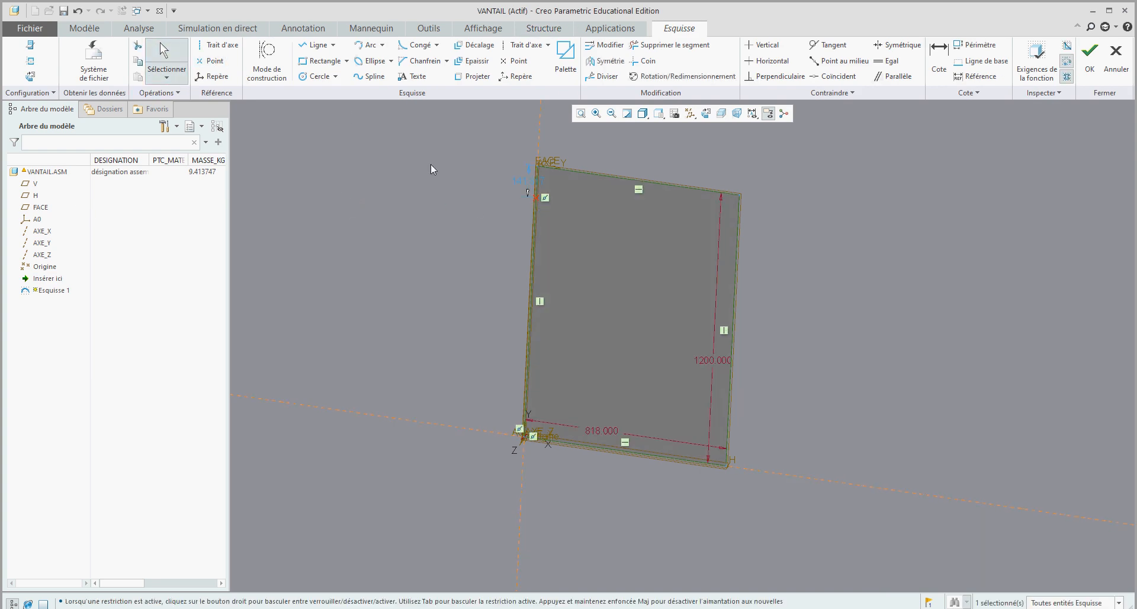
Step: Set the reference point's distance from the upper end of the left vertical line to 20
{"action": "double_click", "coordinate": [537, 184]}
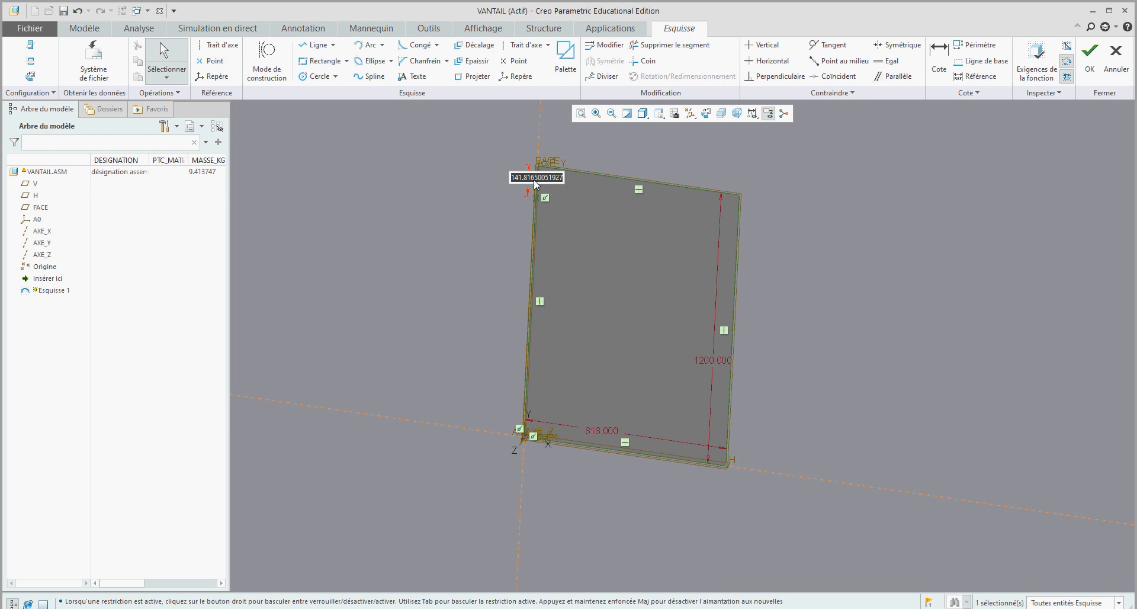
{"action": "type", "text": "20"}
{"action": "key", "text": "Return"}
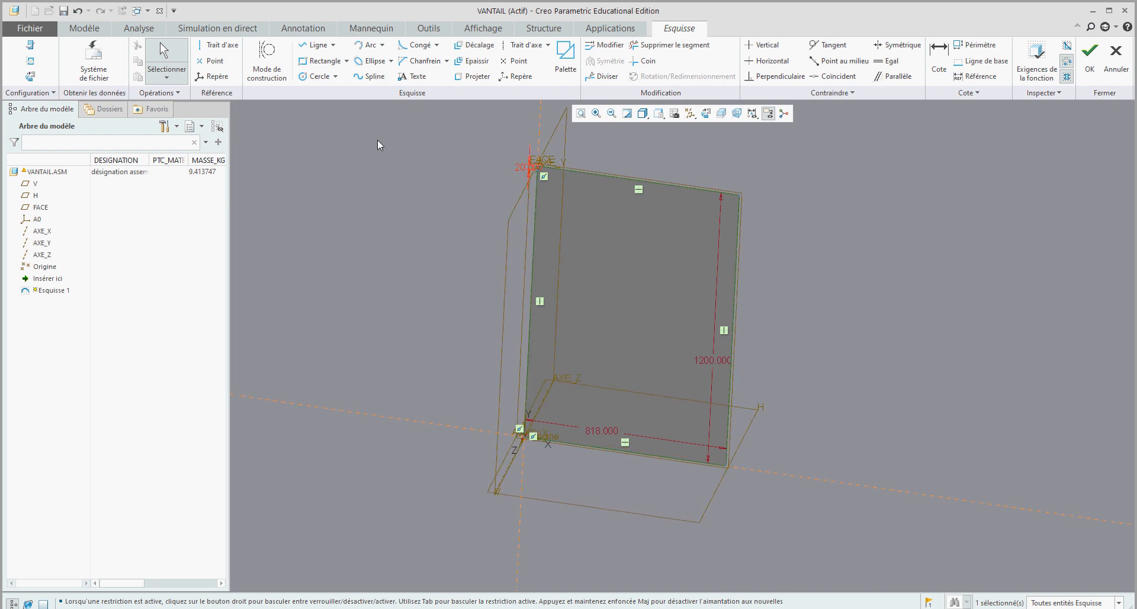
Step: Add a reference point on the right vertical line, 20 above its lower end, and finish the sketch
{"action": "left_click", "coordinate": [214, 61]}
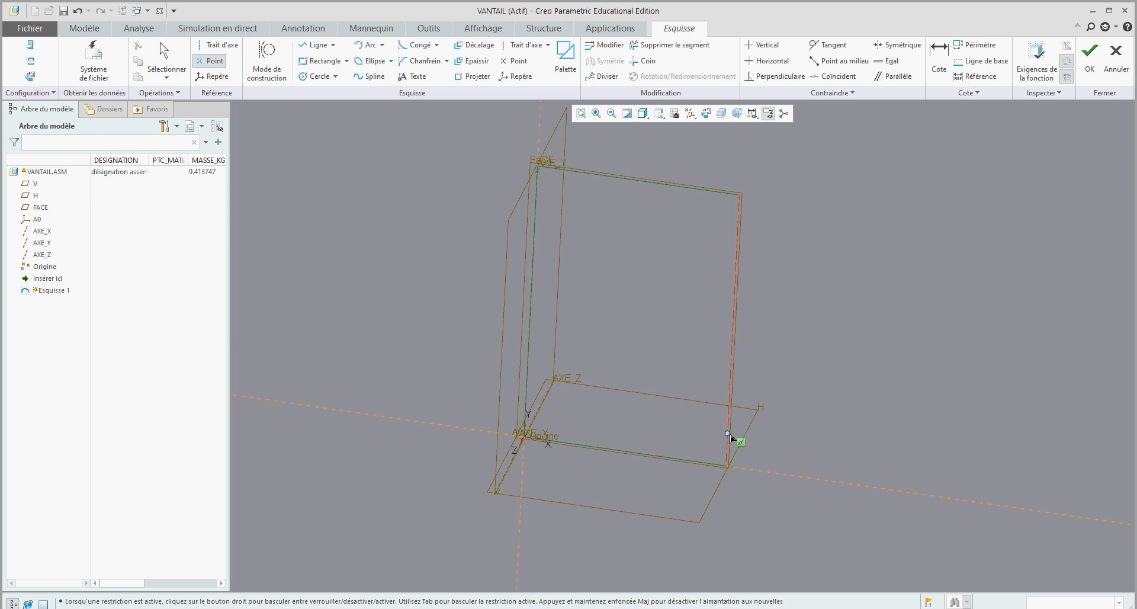
{"action": "left_click", "coordinate": [165, 57]}
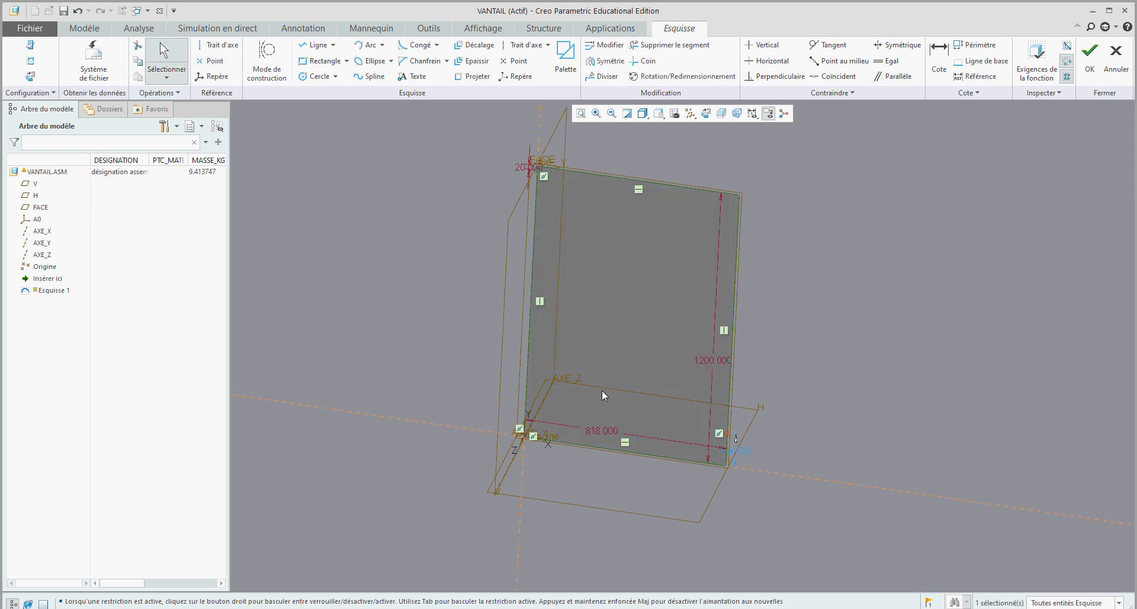
{"action": "double_click", "coordinate": [739, 449]}
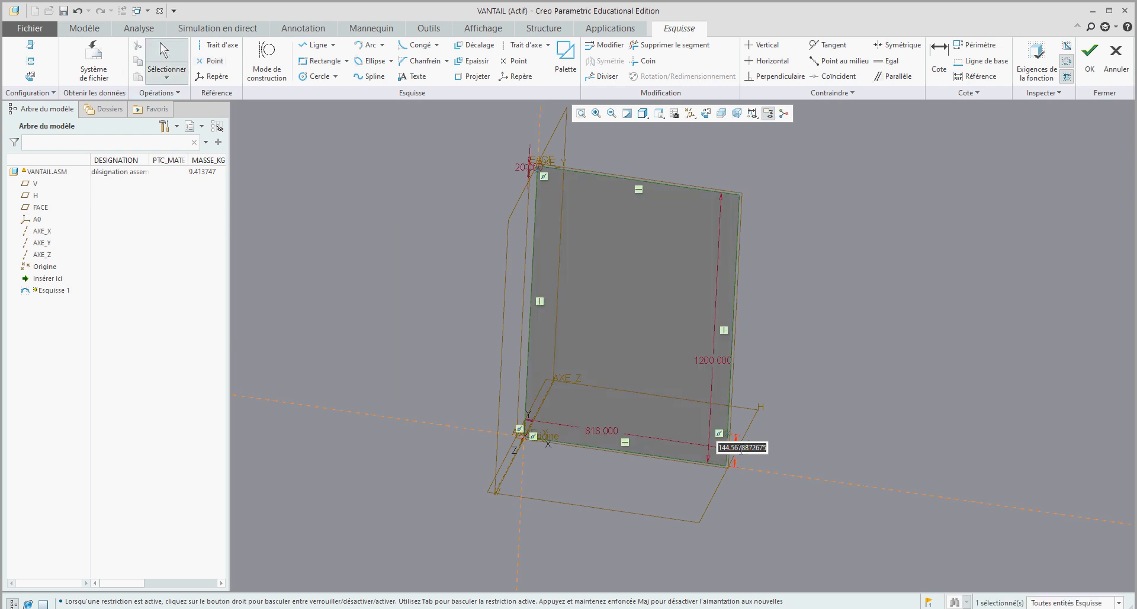
{"action": "type", "text": "20"}
{"action": "key", "text": "Return"}
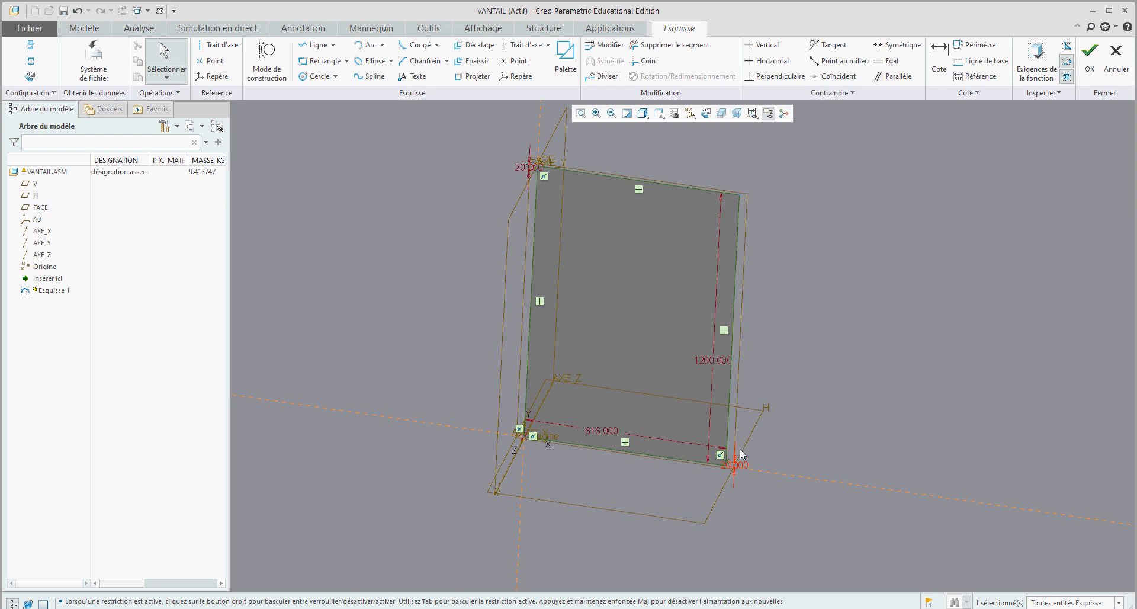
{"action": "left_click", "coordinate": [1093, 59]}
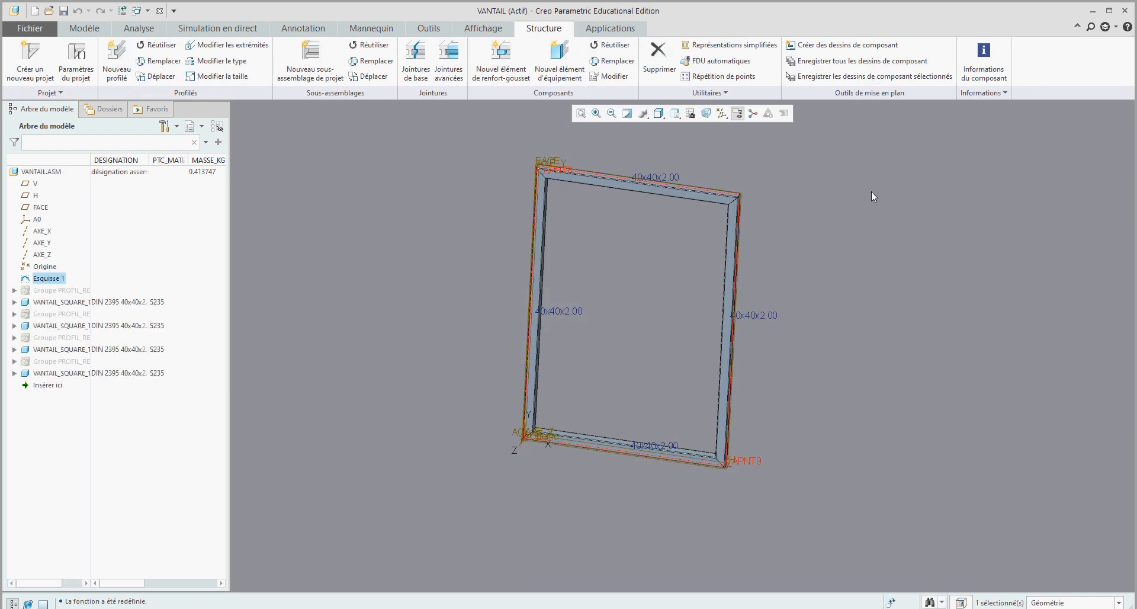
Step: Add a DIN 2395 40x40x2.00 square tube in S235 diagonally between the upper-left and lower-right sketch points using the two-point method
{"action": "left_click", "coordinate": [116, 76]}
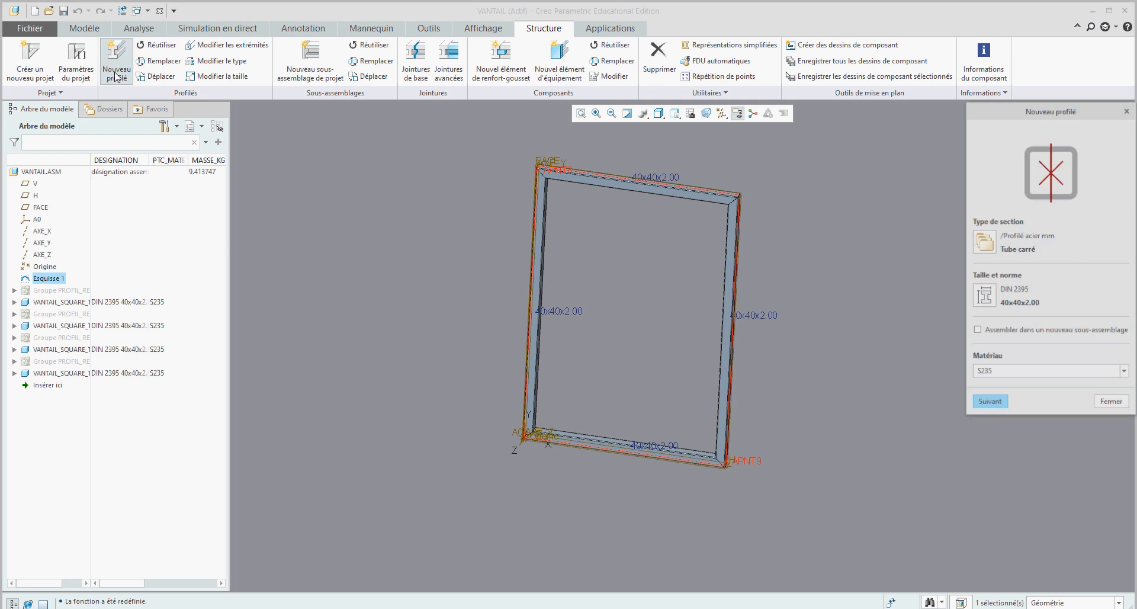
{"action": "left_click", "coordinate": [1000, 405]}
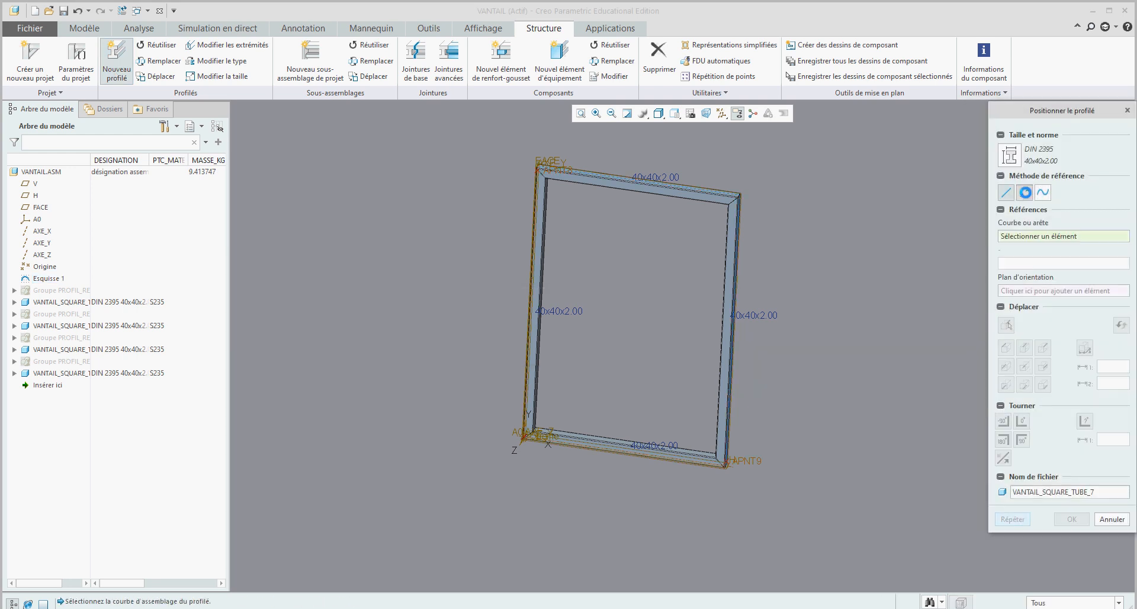
{"action": "left_click", "coordinate": [1024, 193]}
{"action": "scroll", "coordinate": [544, 177], "scroll_direction": "down", "scroll_amount": 5}
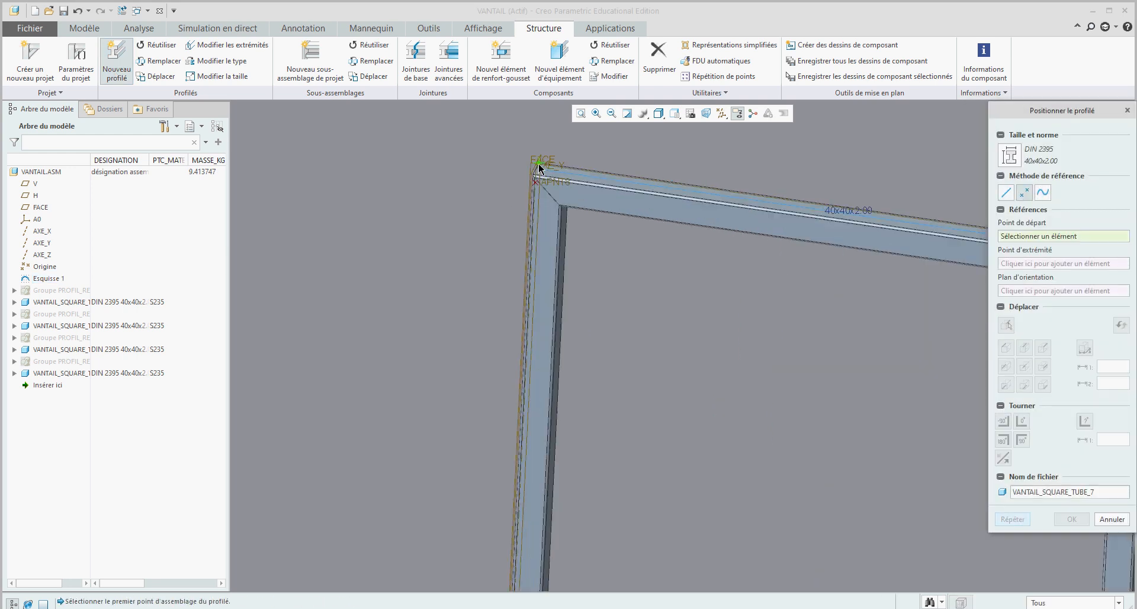
{"action": "left_click", "coordinate": [551, 199]}
{"action": "scroll", "coordinate": [551, 199], "scroll_direction": "up", "scroll_amount": 5}
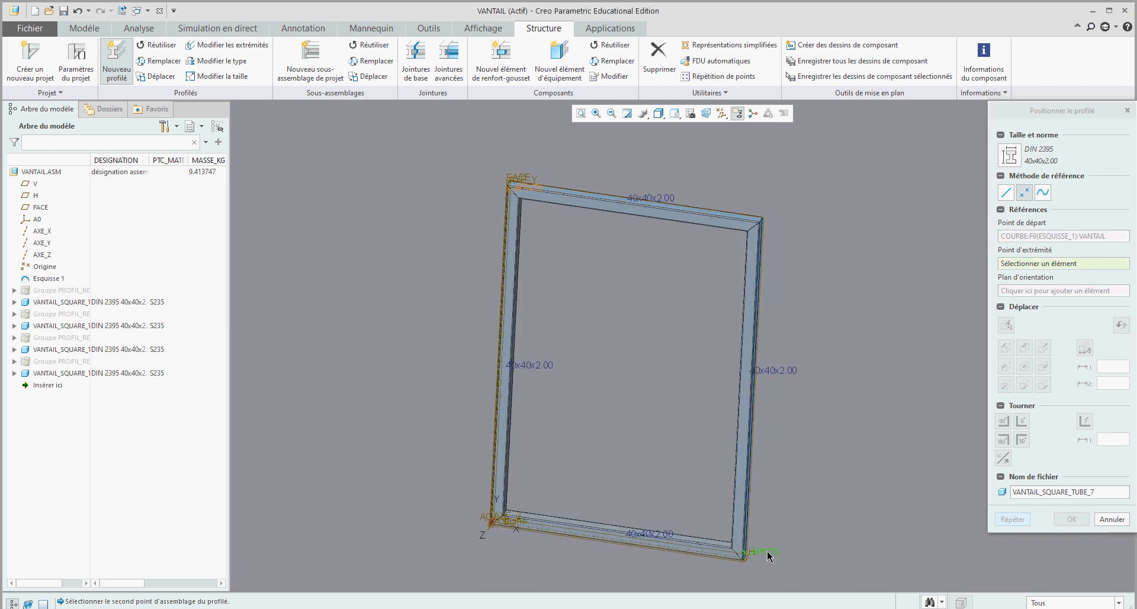
{"action": "left_click", "coordinate": [768, 556]}
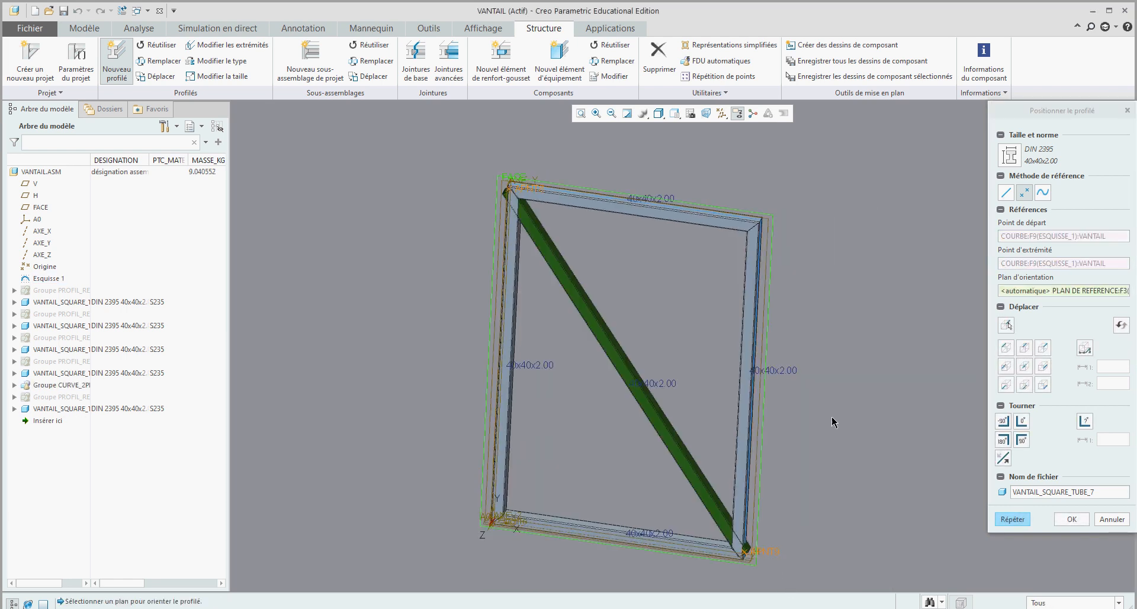
Step: Inspect how the diagonal tube meets the frame's lower-right corner, accept its placement and finish adding profiles
{"action": "scroll", "coordinate": [835, 414], "scroll_direction": "down", "scroll_amount": 1}
{"action": "scroll", "coordinate": [781, 513], "scroll_direction": "up", "scroll_amount": 2}
{"action": "scroll", "coordinate": [755, 497], "scroll_direction": "down", "scroll_amount": 4}
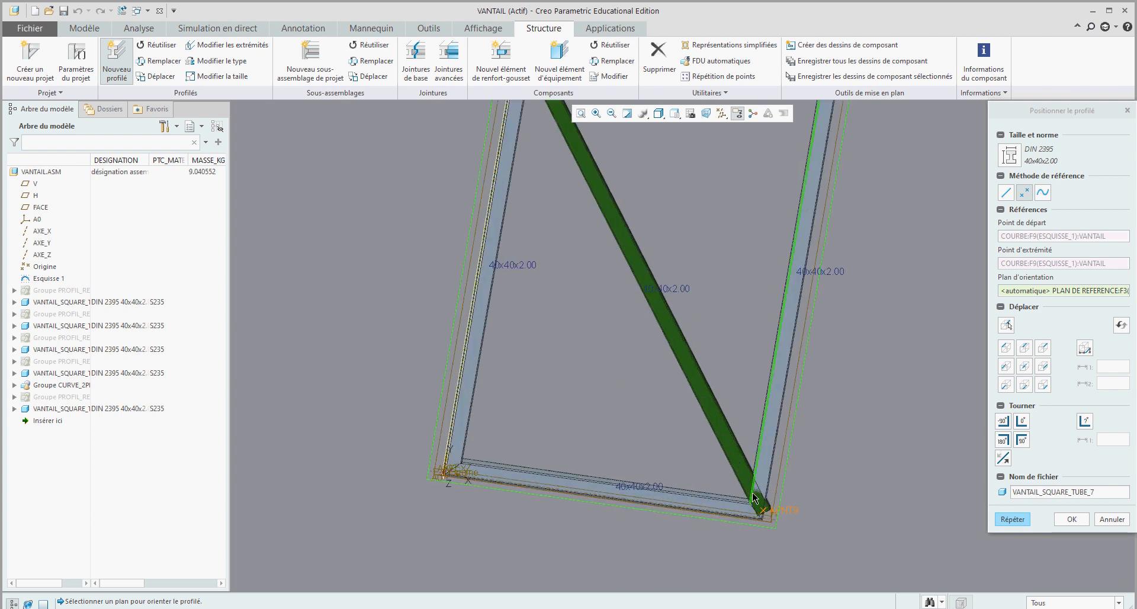
{"action": "scroll", "coordinate": [755, 498], "scroll_direction": "down", "scroll_amount": 4}
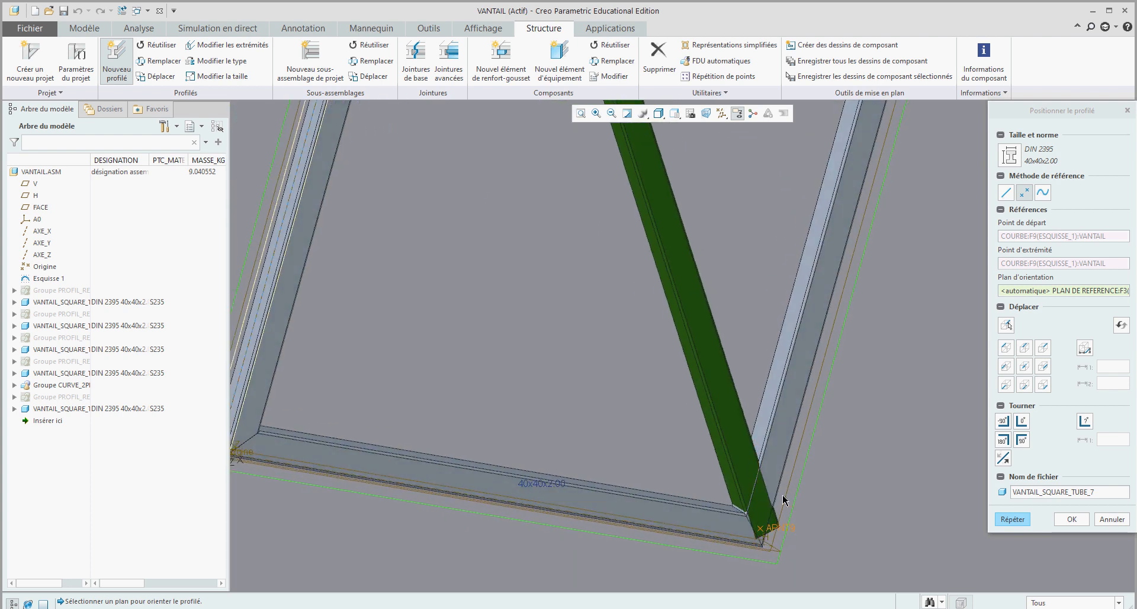
{"action": "scroll", "coordinate": [783, 499], "scroll_direction": "down", "scroll_amount": 5}
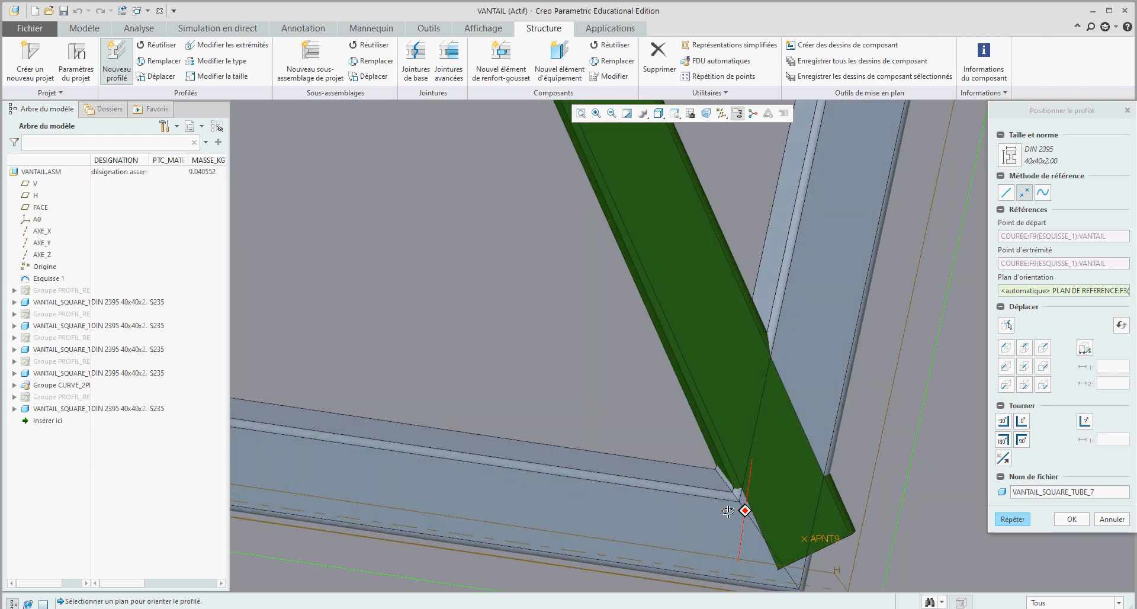
{"action": "mouse_move", "coordinate": [728, 511]}
{"action": "middle_mouse_down"}
{"action": "mouse_move", "coordinate": [776, 496]}
{"action": "mouse_move", "coordinate": [718, 521]}
{"action": "middle_mouse_up"}
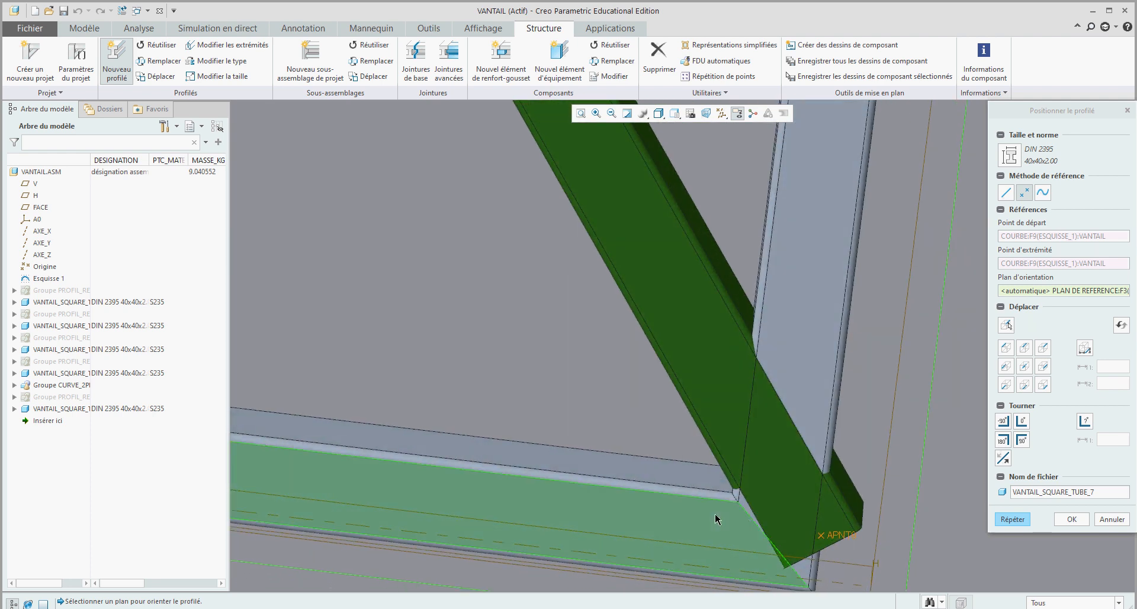
{"action": "left_click", "coordinate": [1072, 520]}
{"action": "left_click", "coordinate": [1104, 403]}
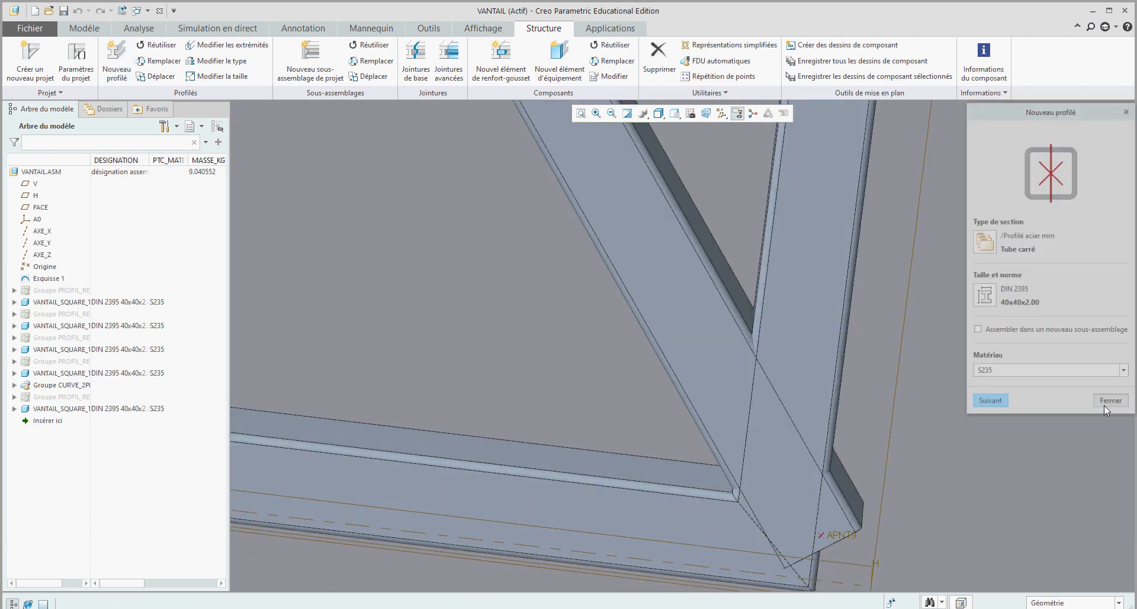
Step: Save the assembly with its diagonal tube
{"action": "scroll", "coordinate": [878, 431], "scroll_direction": "down", "scroll_amount": 10}
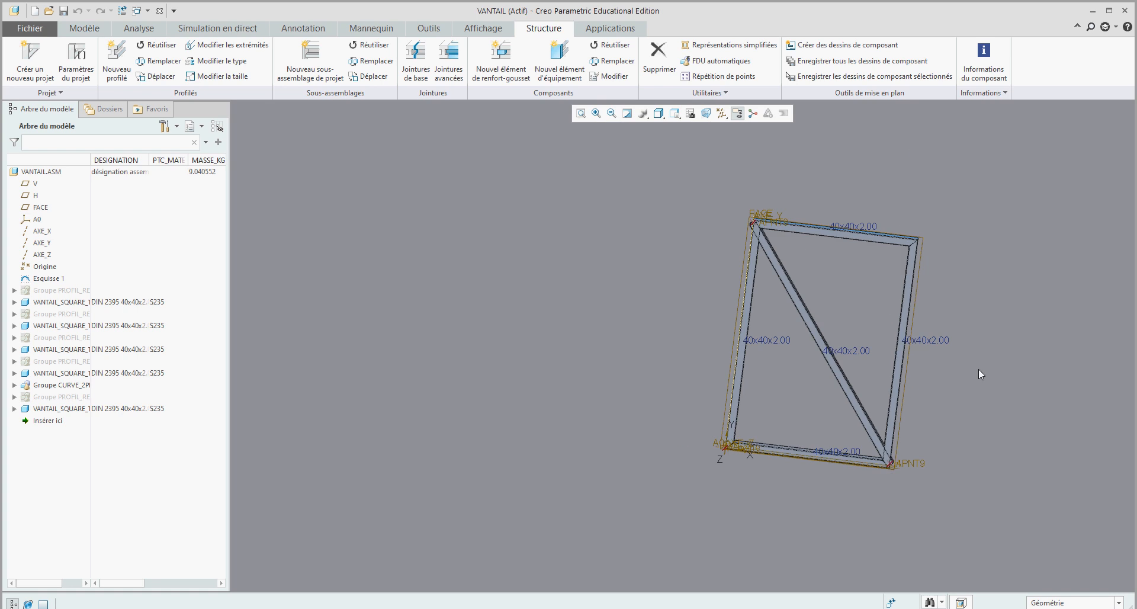
{"action": "scroll", "coordinate": [978, 367], "scroll_direction": "up", "scroll_amount": 4}
{"action": "scroll", "coordinate": [978, 366], "scroll_direction": "down", "scroll_amount": 2}
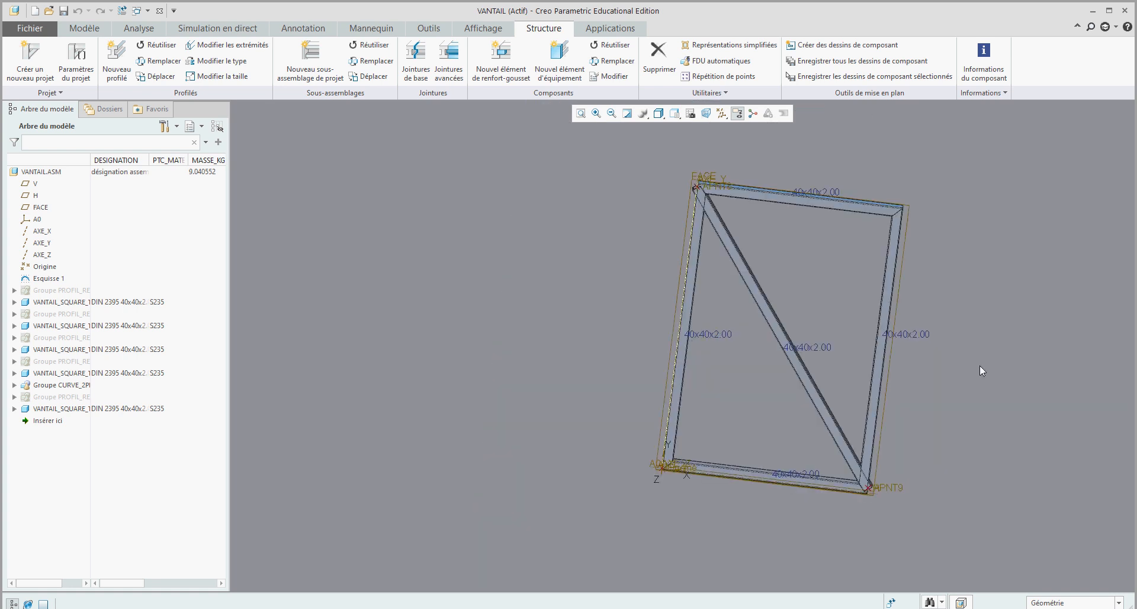
{"action": "key", "text": "ctrl+s"}
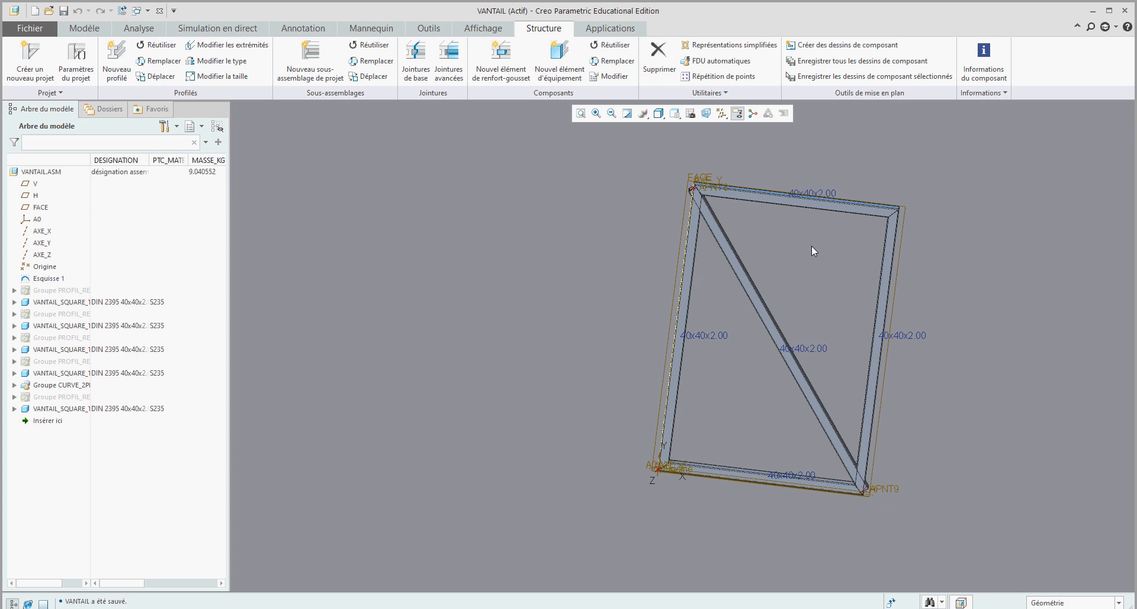
Step: Trim the diagonal tube's upper end to the left vertical tube's inner face with an advanced trim-plane joint
{"action": "middle_click_drag", "start_coordinate": [811, 246], "coordinate": [808, 248]}
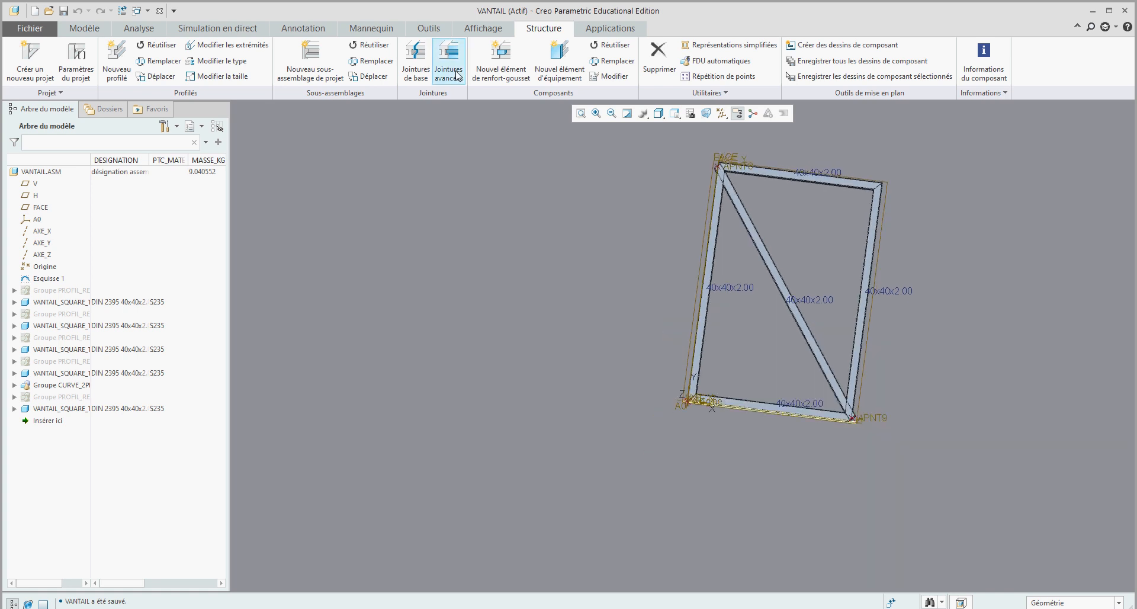
{"action": "left_click", "coordinate": [457, 75]}
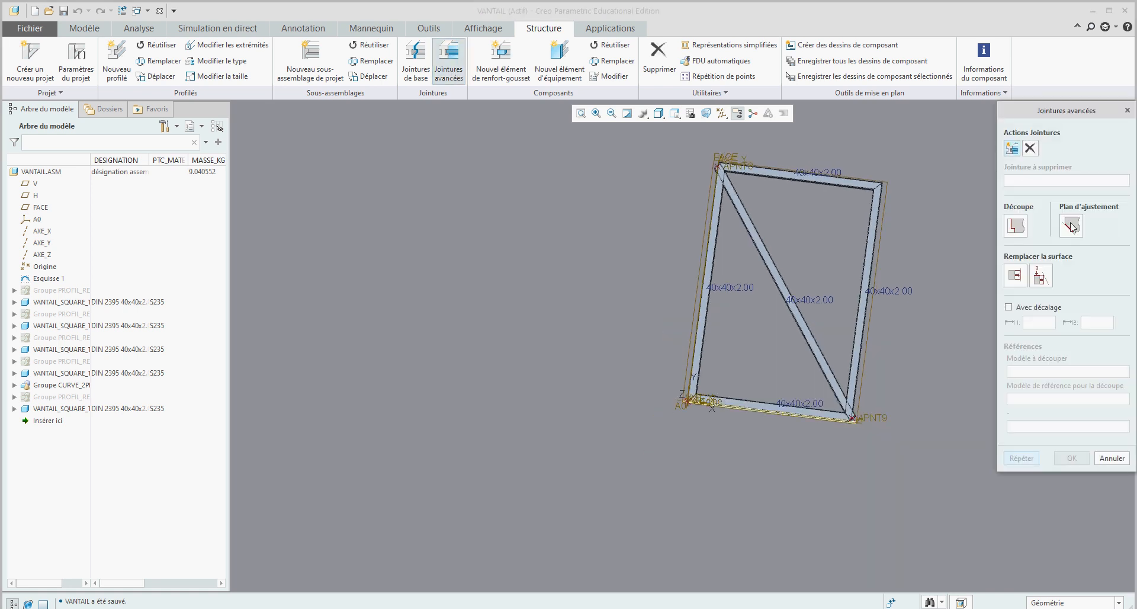
{"action": "left_click", "coordinate": [1071, 227]}
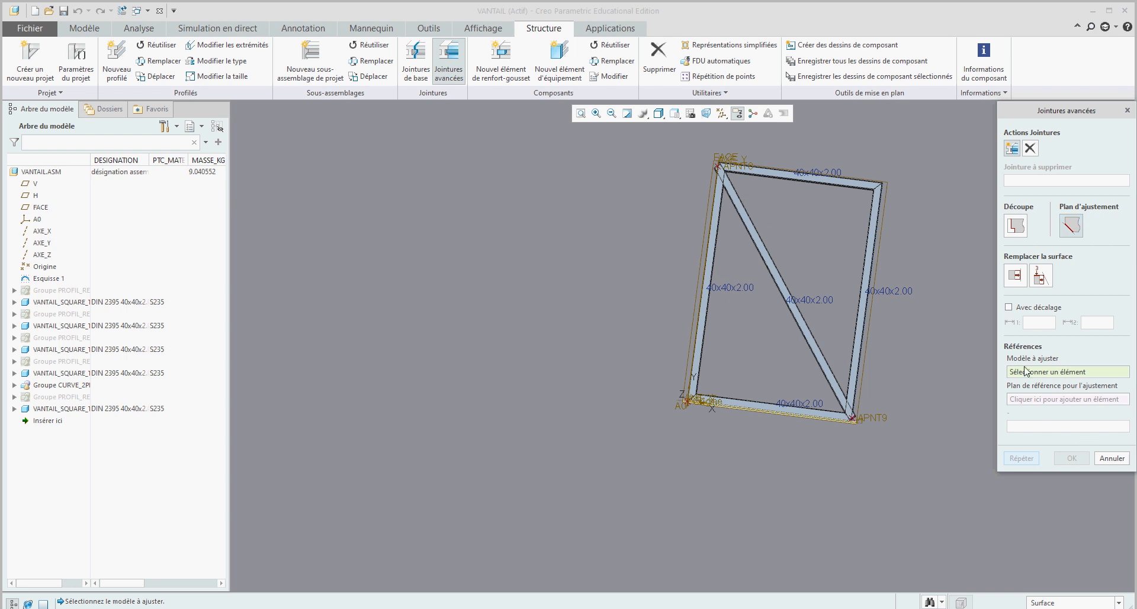
{"action": "scroll", "coordinate": [740, 180], "scroll_direction": "up", "scroll_amount": 8}
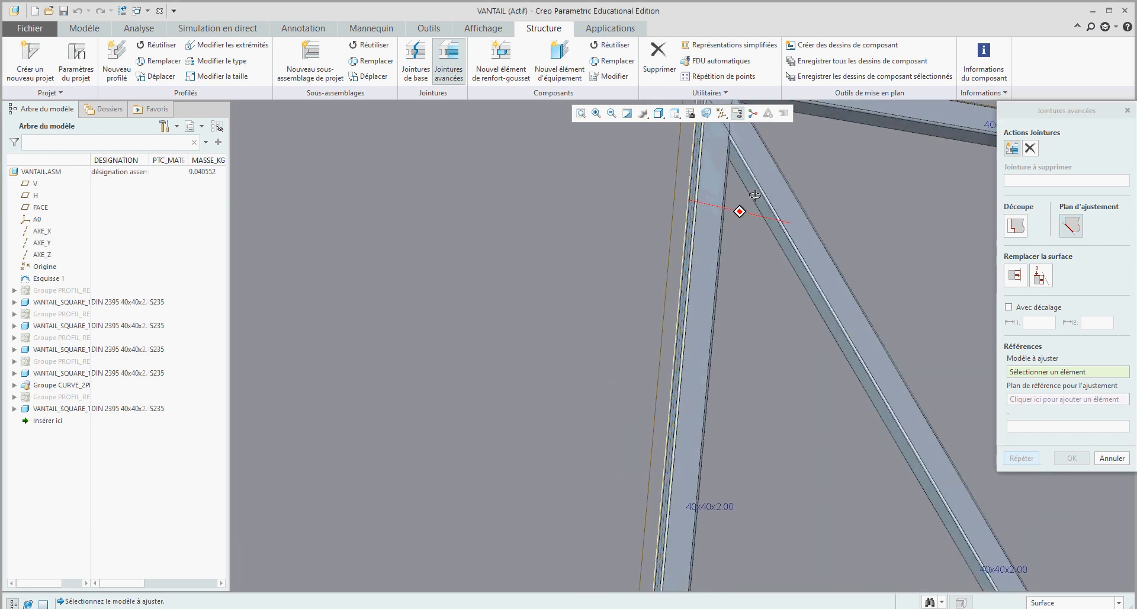
{"action": "left_click", "coordinate": [751, 181]}
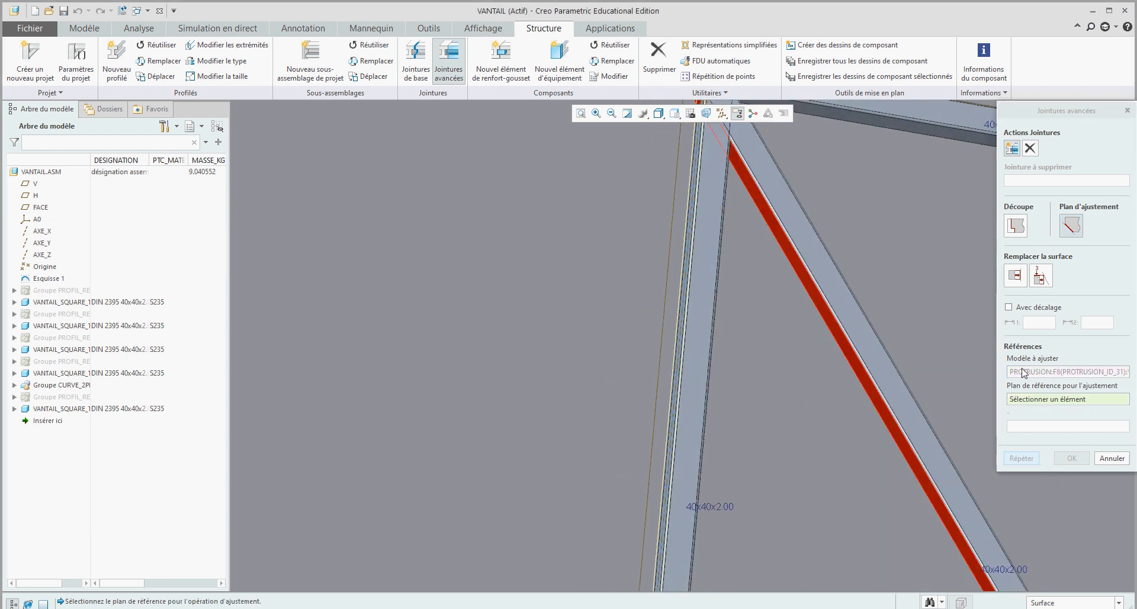
{"action": "middle_click_drag", "start_coordinate": [819, 363], "coordinate": [819, 357]}
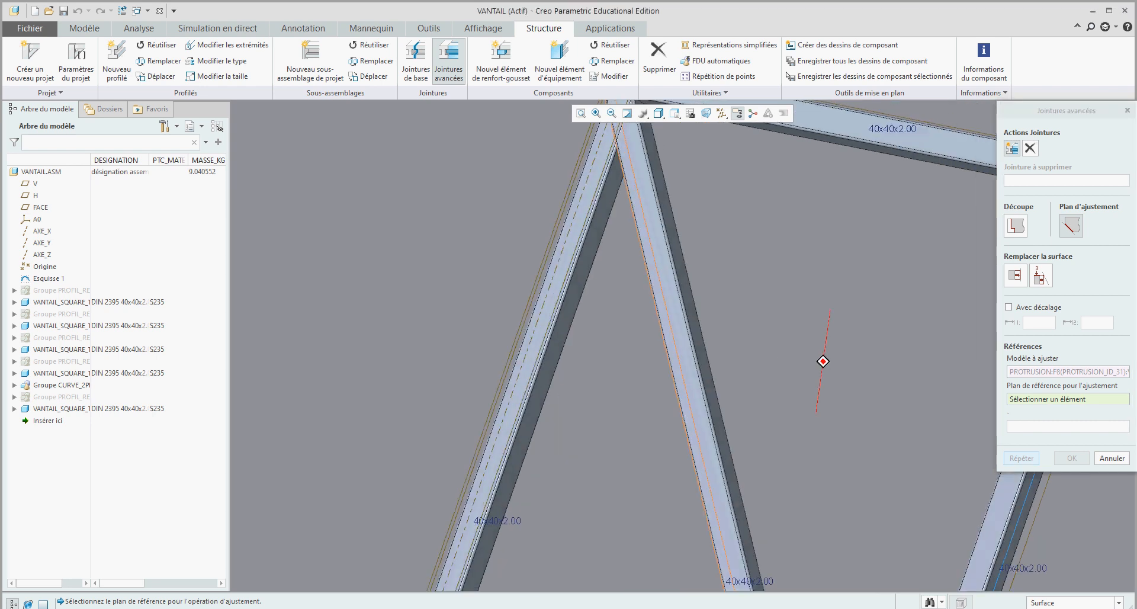
{"action": "left_click", "coordinate": [589, 261]}
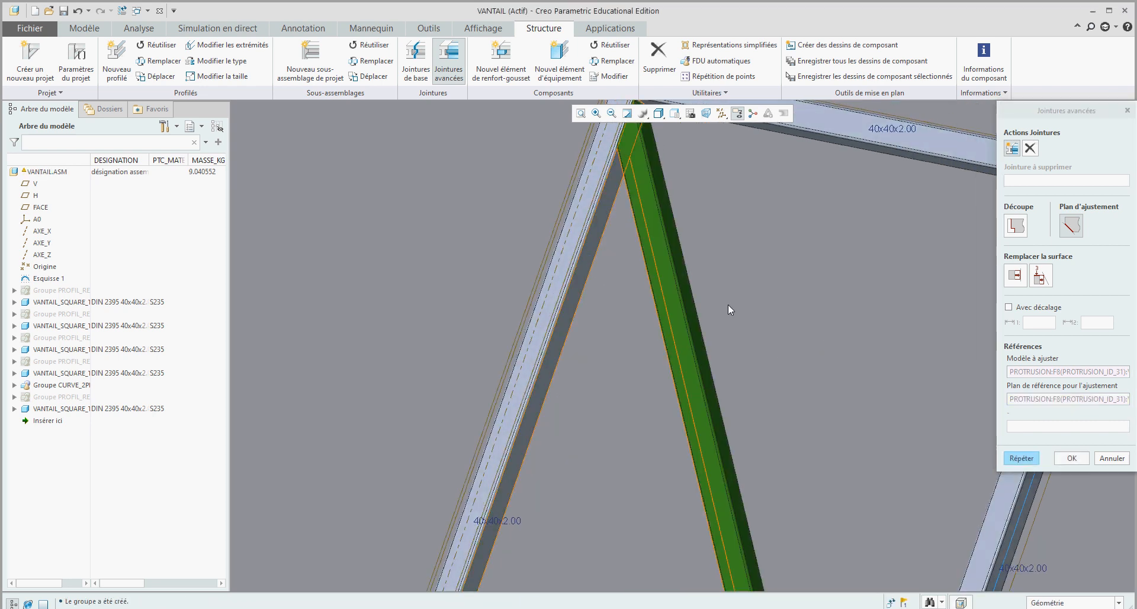
{"action": "scroll", "coordinate": [727, 296], "scroll_direction": "down", "scroll_amount": 5}
{"action": "scroll", "coordinate": [740, 261], "scroll_direction": "up", "scroll_amount": 5}
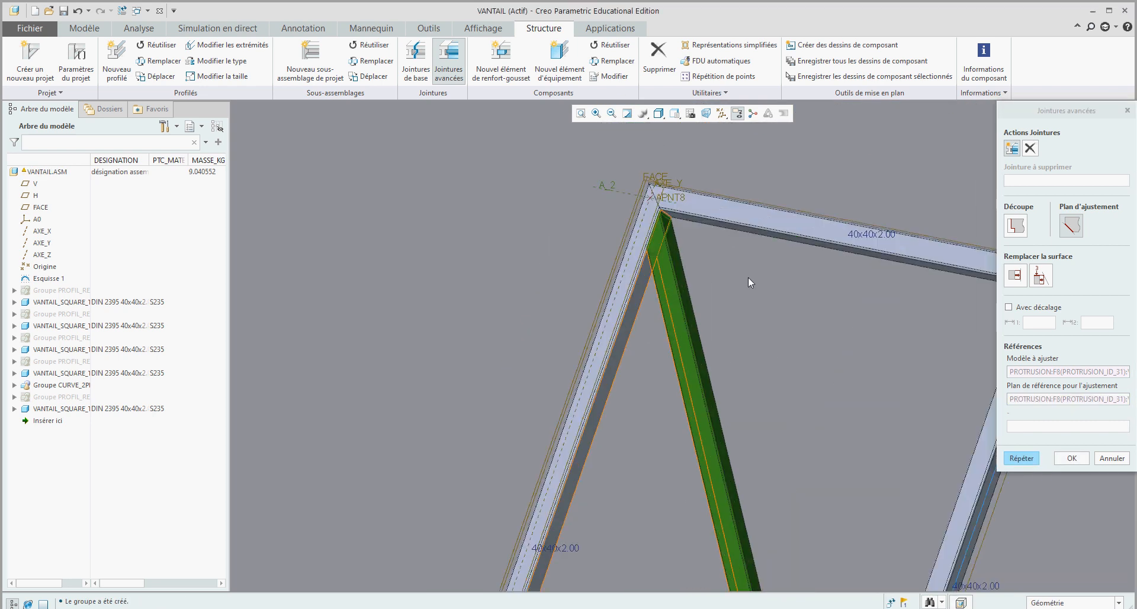
Step: Repeat the trim-plane joint on the diagonal's lower end against the right vertical tube's inner face, and finish the joint definition
{"action": "left_click", "coordinate": [1022, 458]}
{"action": "scroll", "coordinate": [712, 297], "scroll_direction": "down", "scroll_amount": 5}
{"action": "scroll", "coordinate": [756, 423], "scroll_direction": "down", "scroll_amount": 2}
{"action": "scroll", "coordinate": [740, 431], "scroll_direction": "up", "scroll_amount": 2}
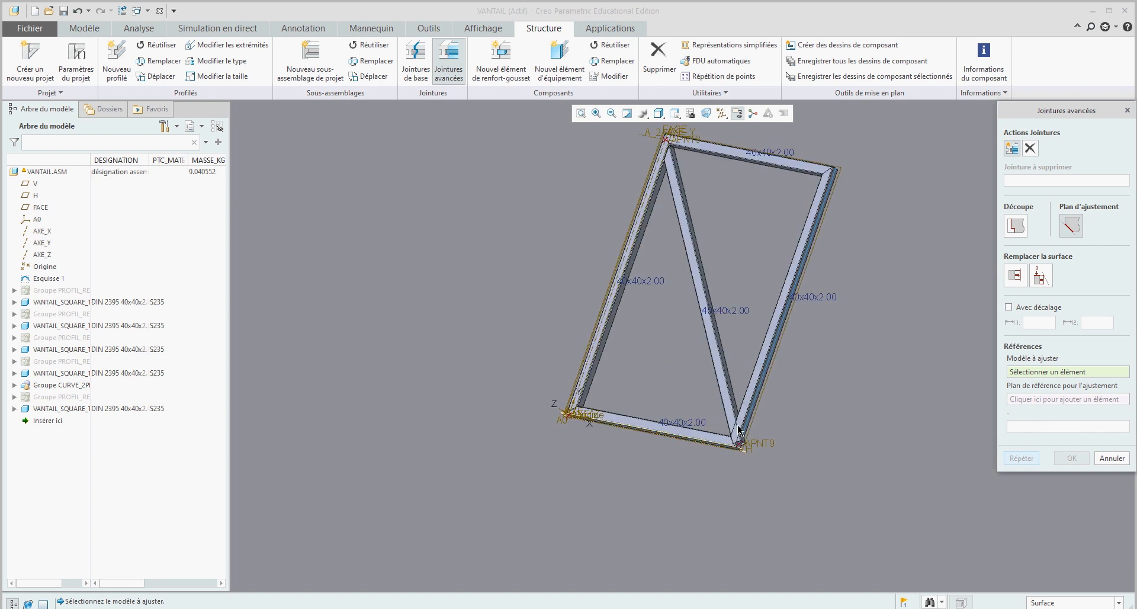
{"action": "scroll", "coordinate": [740, 430], "scroll_direction": "up", "scroll_amount": 4}
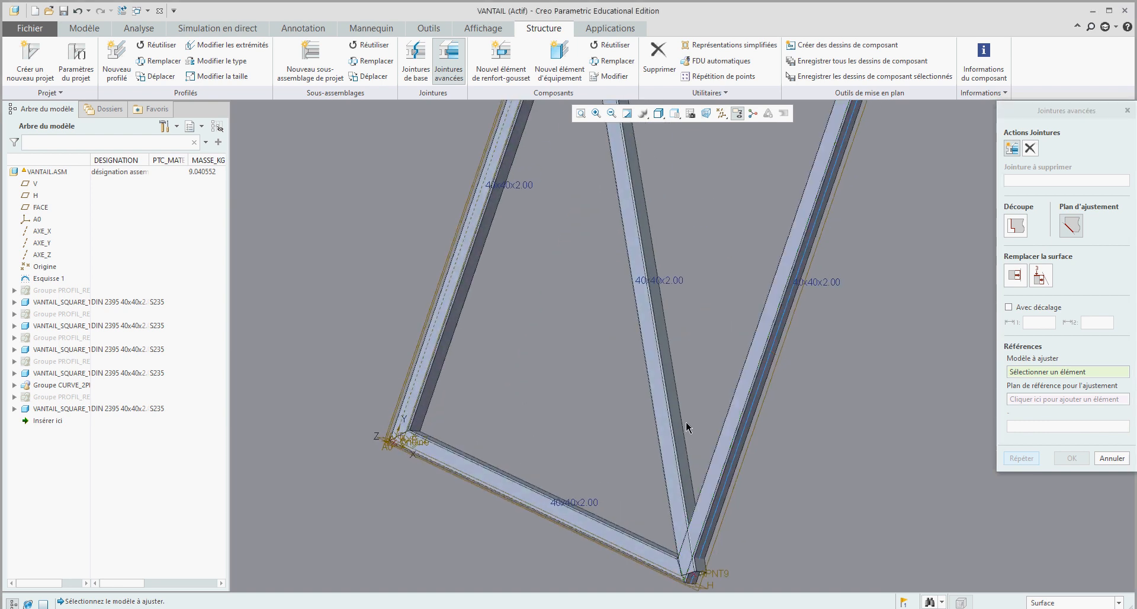
{"action": "left_click", "coordinate": [681, 431]}
{"action": "middle_click_drag", "start_coordinate": [705, 363], "coordinate": [749, 383]}
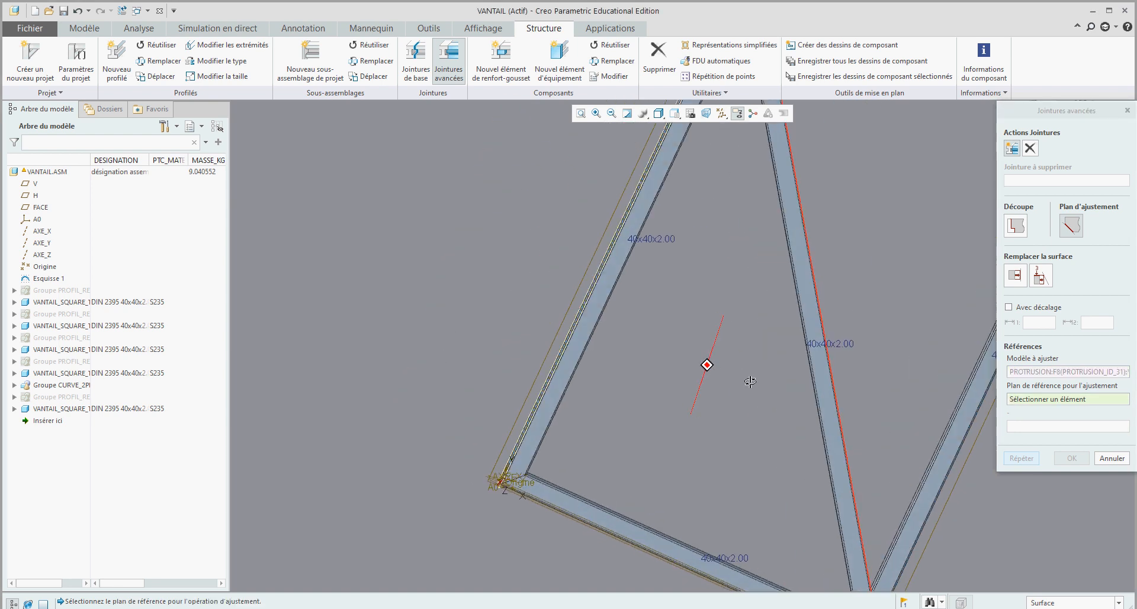
{"action": "scroll", "coordinate": [749, 383], "scroll_direction": "down", "scroll_amount": 1}
{"action": "scroll", "coordinate": [627, 347], "scroll_direction": "down", "scroll_amount": 3}
{"action": "scroll", "coordinate": [736, 411], "scroll_direction": "up", "scroll_amount": 4}
{"action": "middle_click_drag", "start_coordinate": [794, 422], "coordinate": [762, 459]}
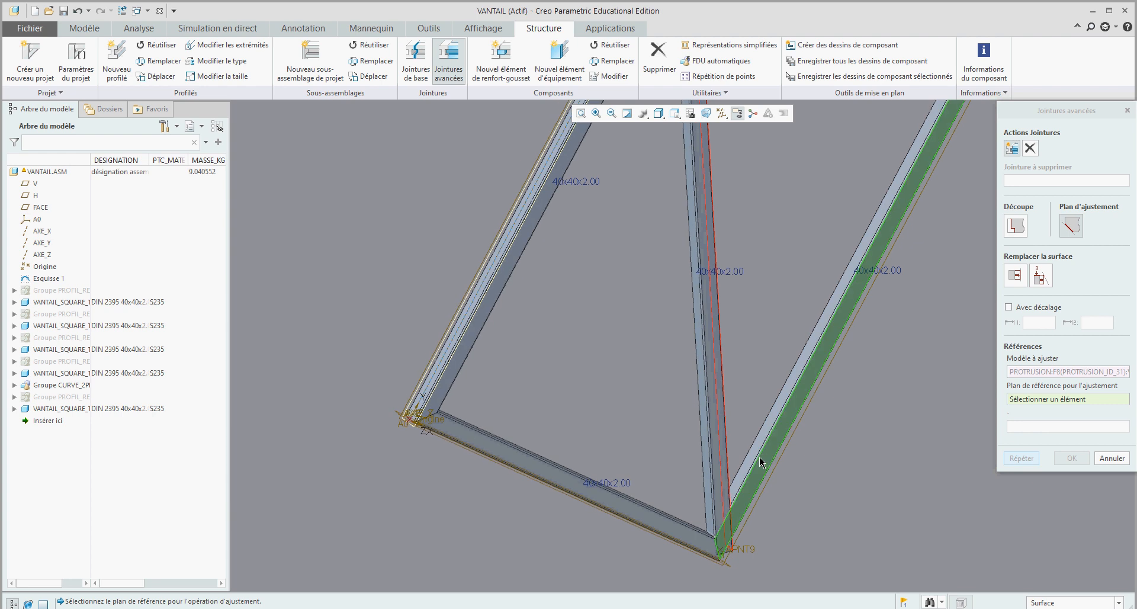
{"action": "scroll", "coordinate": [746, 461], "scroll_direction": "up", "scroll_amount": 4}
{"action": "left_click", "coordinate": [744, 459]}
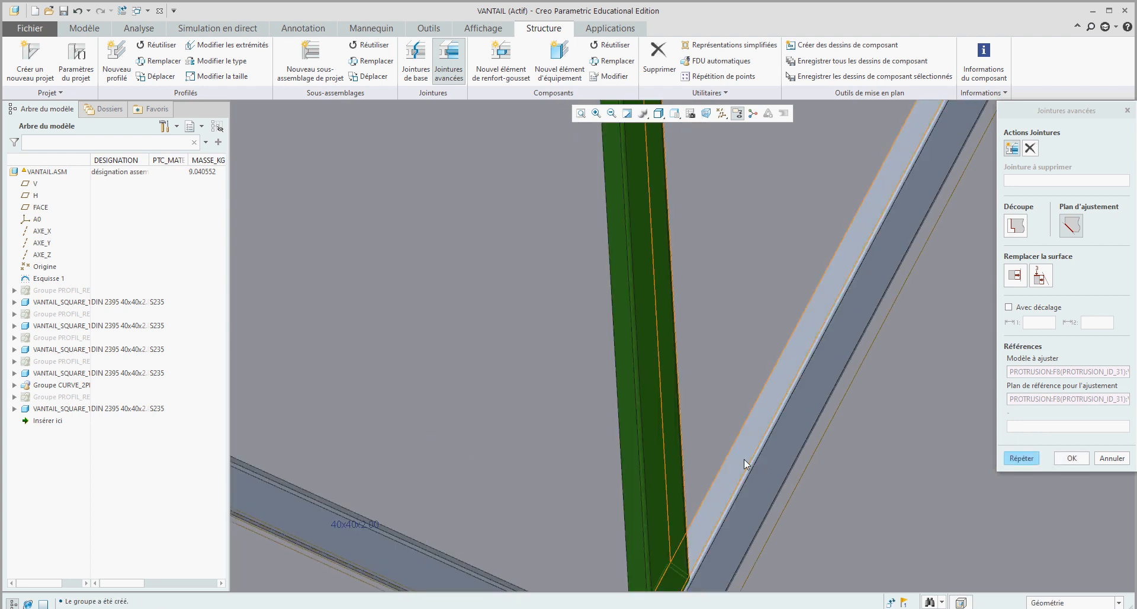
{"action": "scroll", "coordinate": [713, 365], "scroll_direction": "down", "scroll_amount": 4}
{"action": "middle_click_drag", "start_coordinate": [745, 401], "coordinate": [716, 383]}
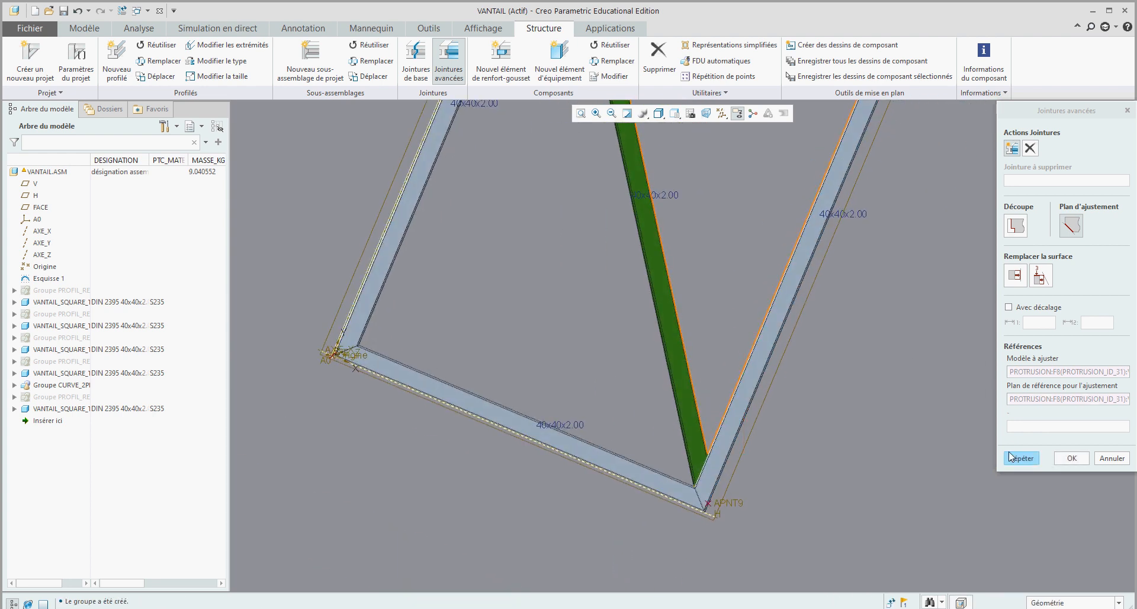
{"action": "left_click", "coordinate": [1069, 459]}
Step: Hide the annotations and all datum axes, points, coordinate systems and planes for a clear view of the finished frame
{"action": "scroll", "coordinate": [893, 498], "scroll_direction": "down", "scroll_amount": 5}
{"action": "scroll", "coordinate": [892, 499], "scroll_direction": "up", "scroll_amount": 3}
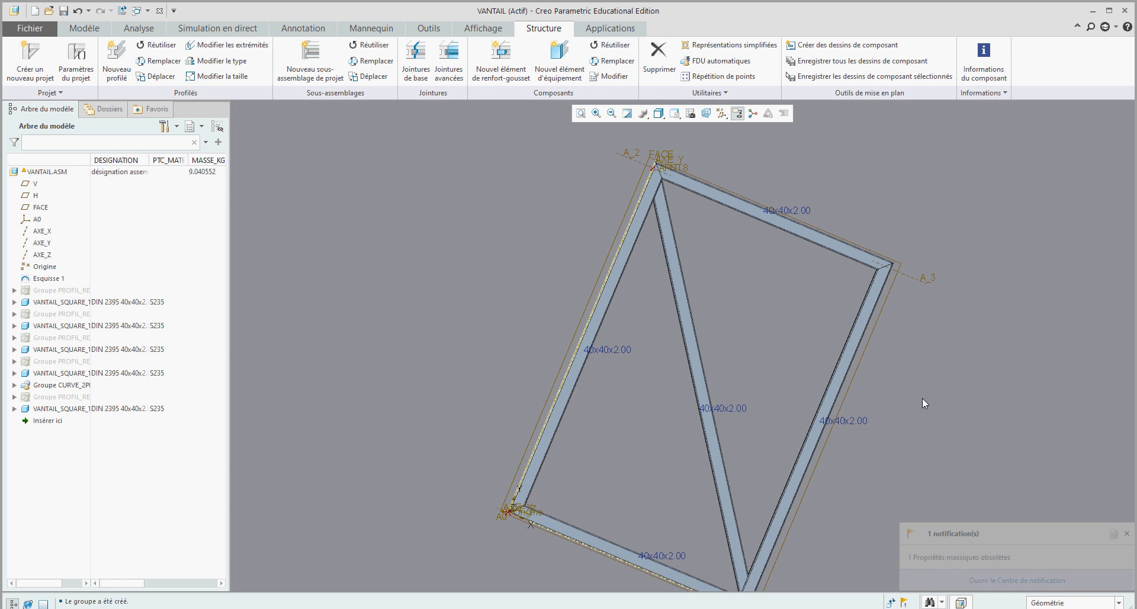
{"action": "mouse_move", "coordinate": [802, 294]}
{"action": "middle_mouse_down"}
{"action": "mouse_move", "coordinate": [836, 320]}
{"action": "mouse_move", "coordinate": [805, 304]}
{"action": "middle_mouse_up"}
{"action": "scroll", "coordinate": [798, 417], "scroll_direction": "up", "scroll_amount": 4}
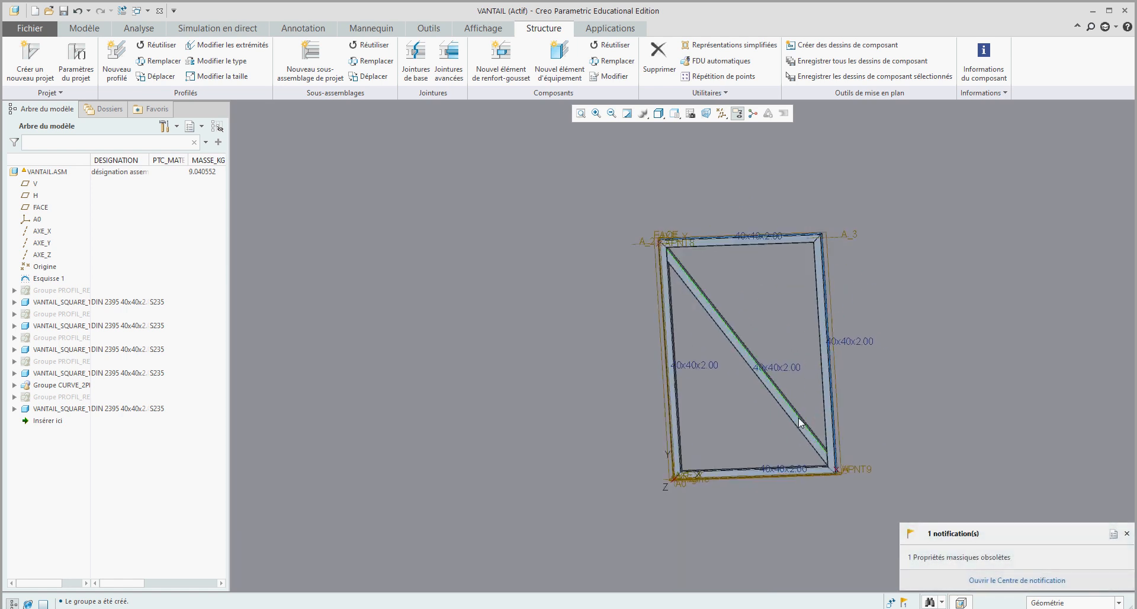
{"action": "left_click", "coordinate": [737, 113]}
{"action": "left_click", "coordinate": [721, 114]}
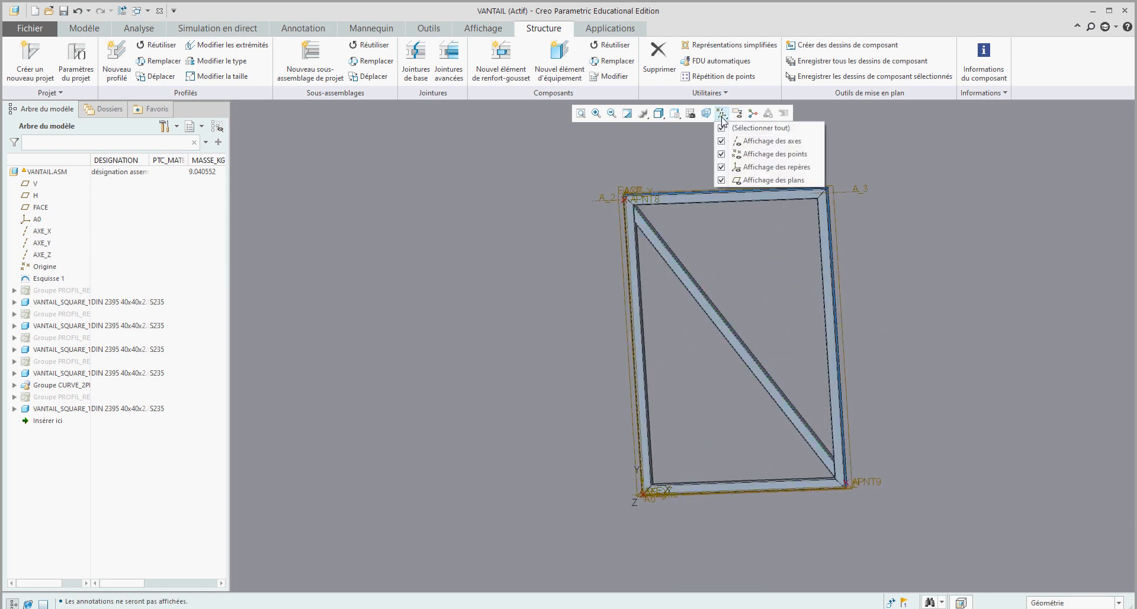
{"action": "left_click", "coordinate": [734, 129]}
{"action": "mouse_move", "coordinate": [775, 222]}
{"action": "middle_mouse_down"}
{"action": "mouse_move", "coordinate": [720, 240]}
{"action": "mouse_move", "coordinate": [734, 243]}
{"action": "middle_mouse_up"}
{"action": "scroll", "coordinate": [740, 244], "scroll_direction": "up", "scroll_amount": 2}
{"action": "scroll", "coordinate": [740, 244], "scroll_direction": "down", "scroll_amount": 3}
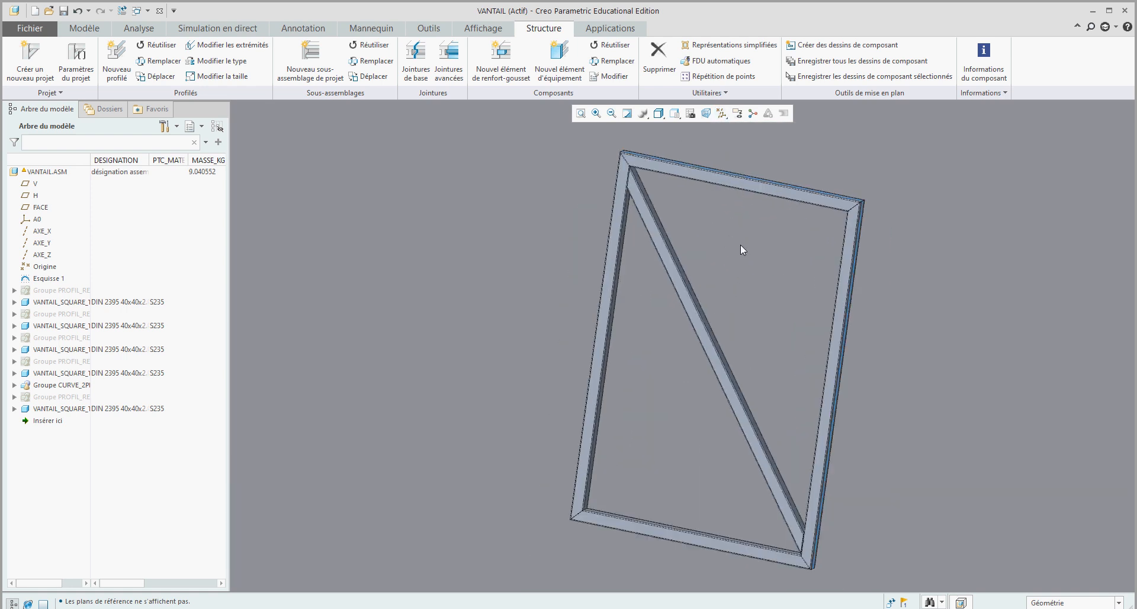